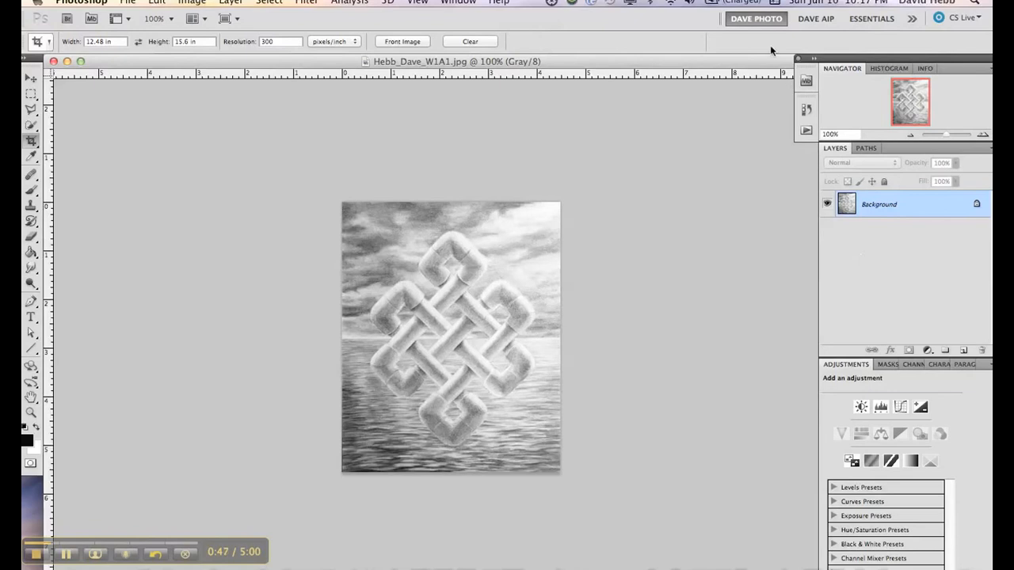
# Step: Show the list of available workspaces
pyautogui.click(454, 4)
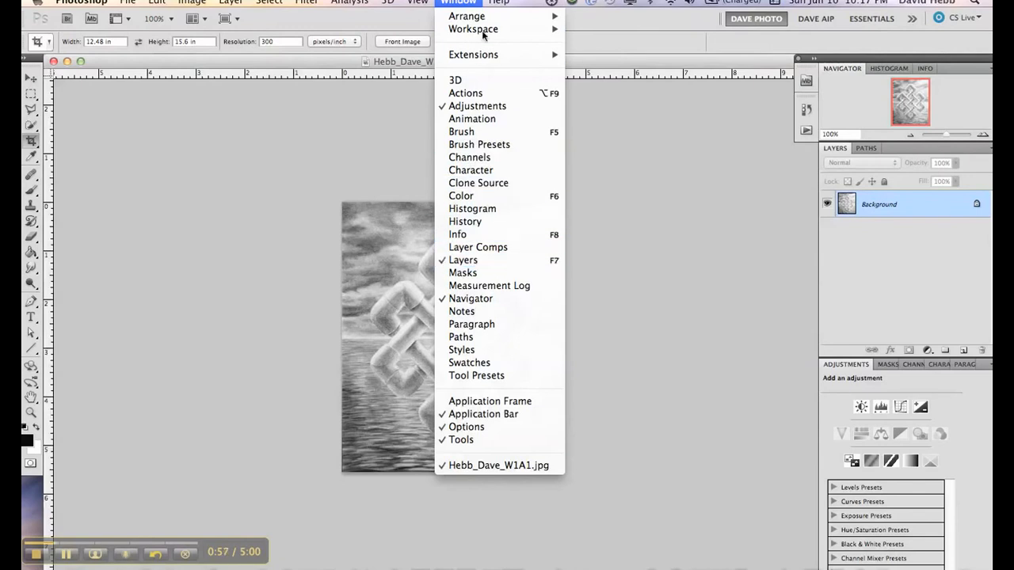
pyautogui.moveTo(478, 20)
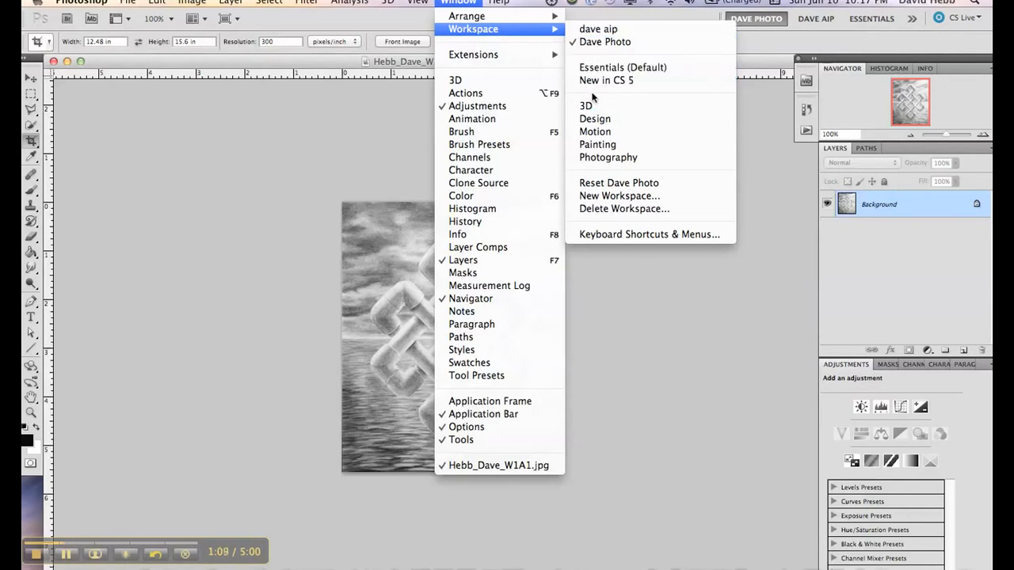
pyautogui.click(588, 119)
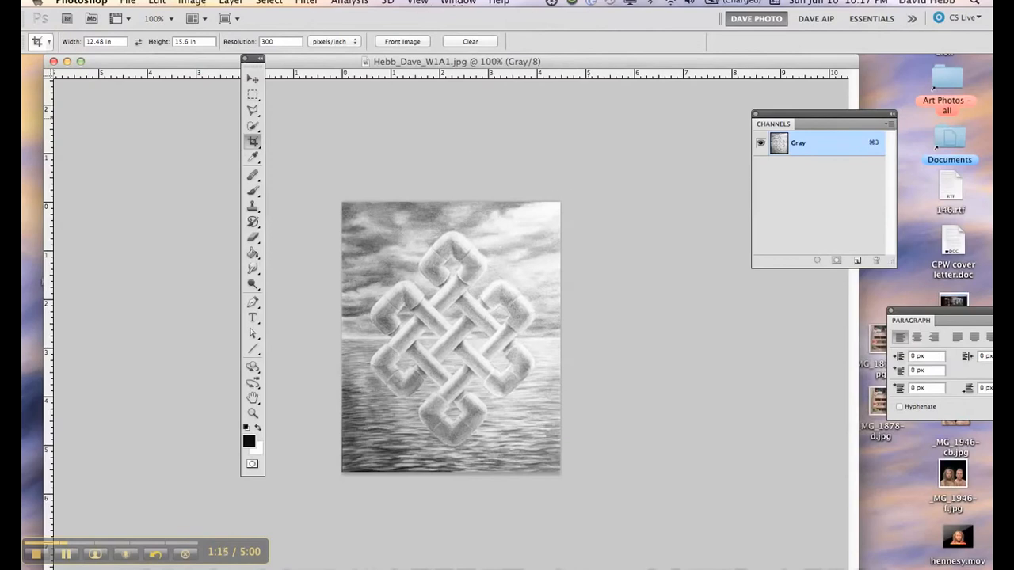
# Step: Hide all panels and toolbars so that only the document window remains
pyautogui.press('Tab')
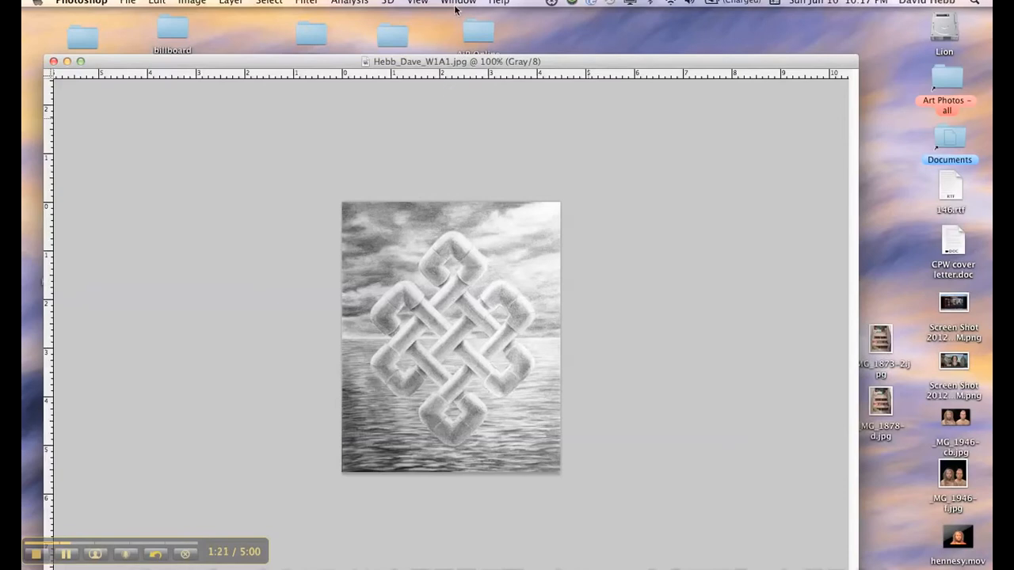
pyautogui.click(67, 553)
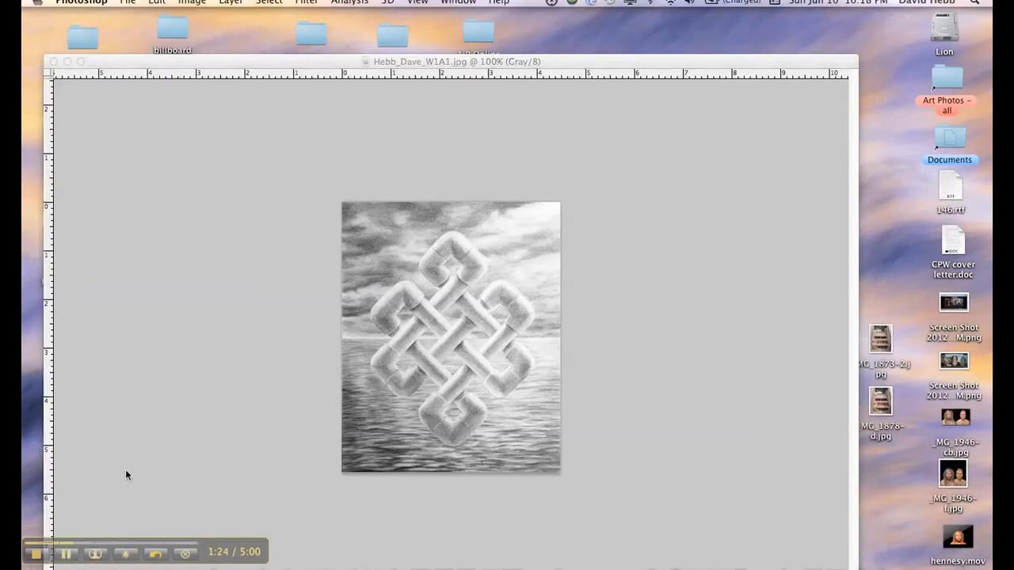
pyautogui.click(126, 470)
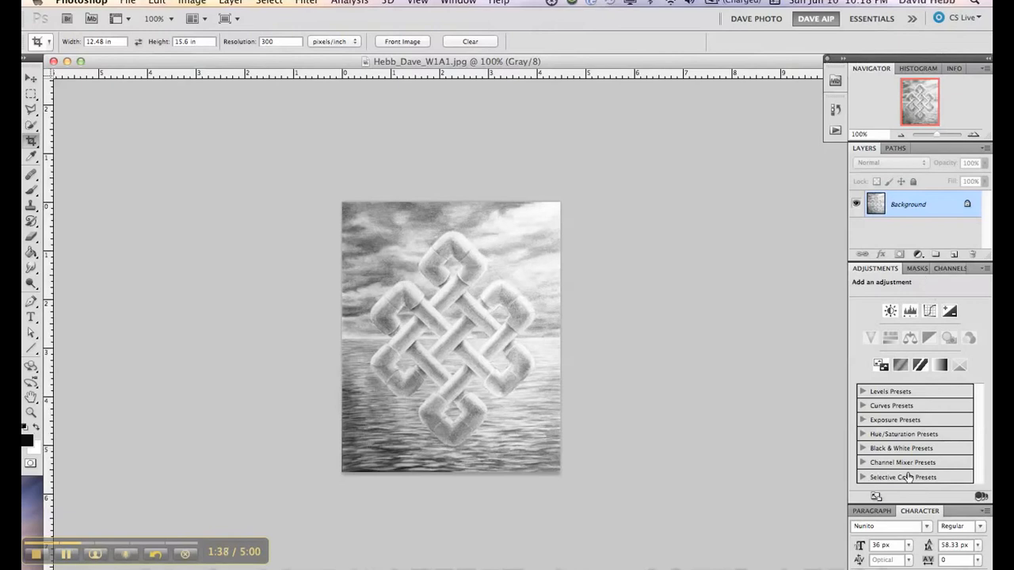
# Step: Dock the Character panel into the Adjustments group and stretch the panel column downward so the Layers panel is taller
pyautogui.moveTo(916, 511); pyautogui.dragTo(924, 268)
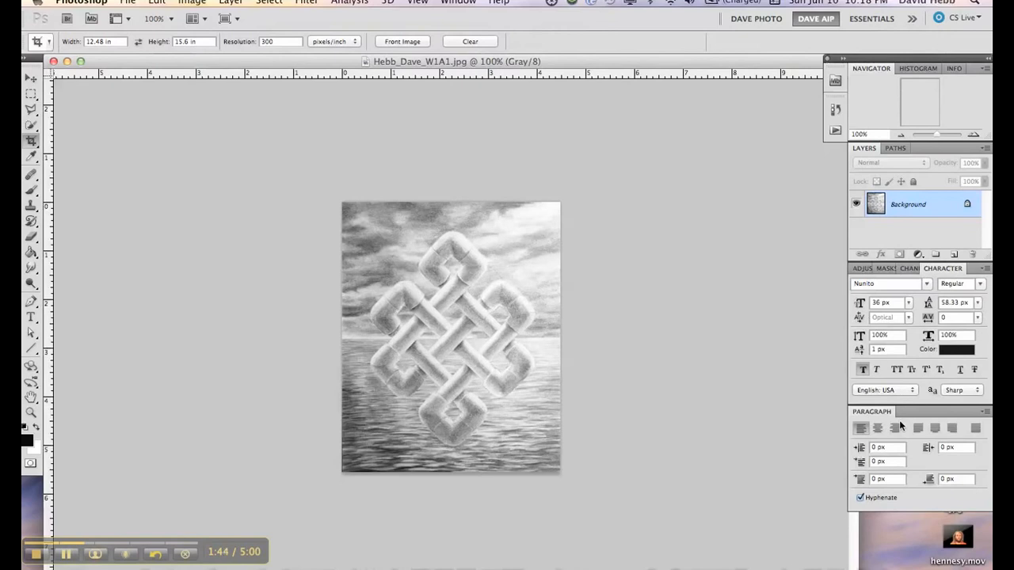
pyautogui.moveTo(918, 511); pyautogui.dragTo(918, 569)
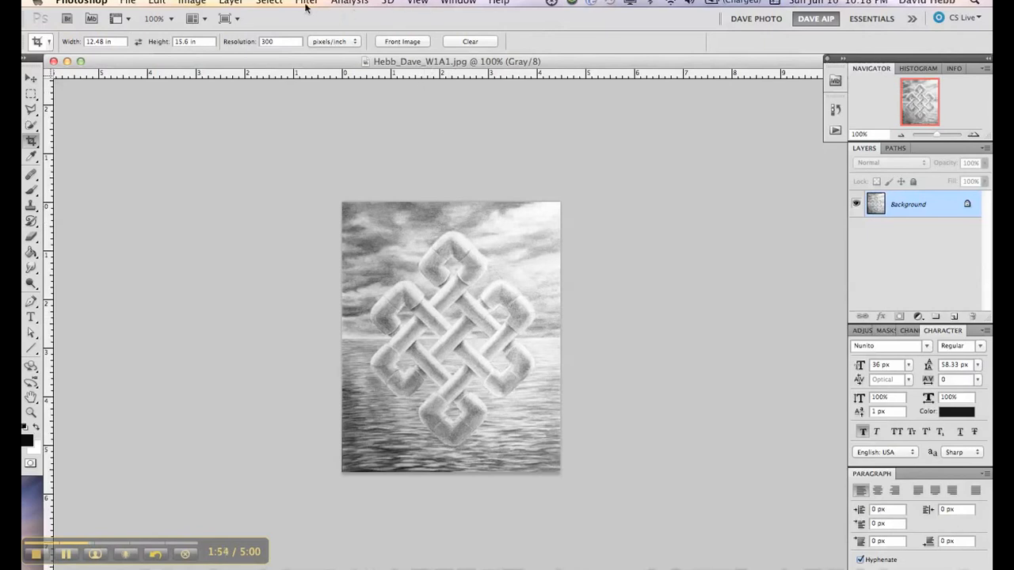
pyautogui.click(187, 7)
pyautogui.moveTo(195, 42)
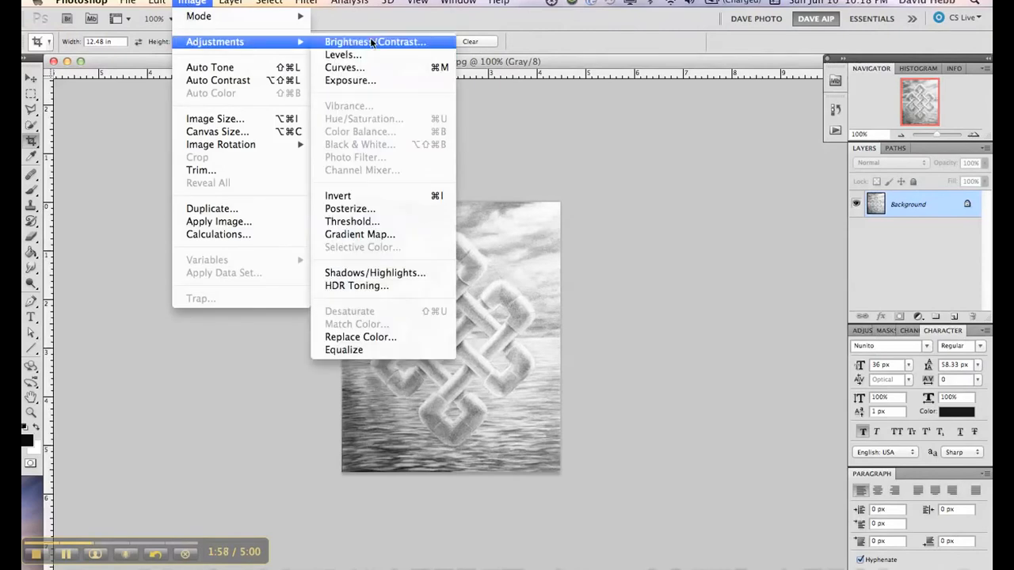
pyautogui.click(610, 153)
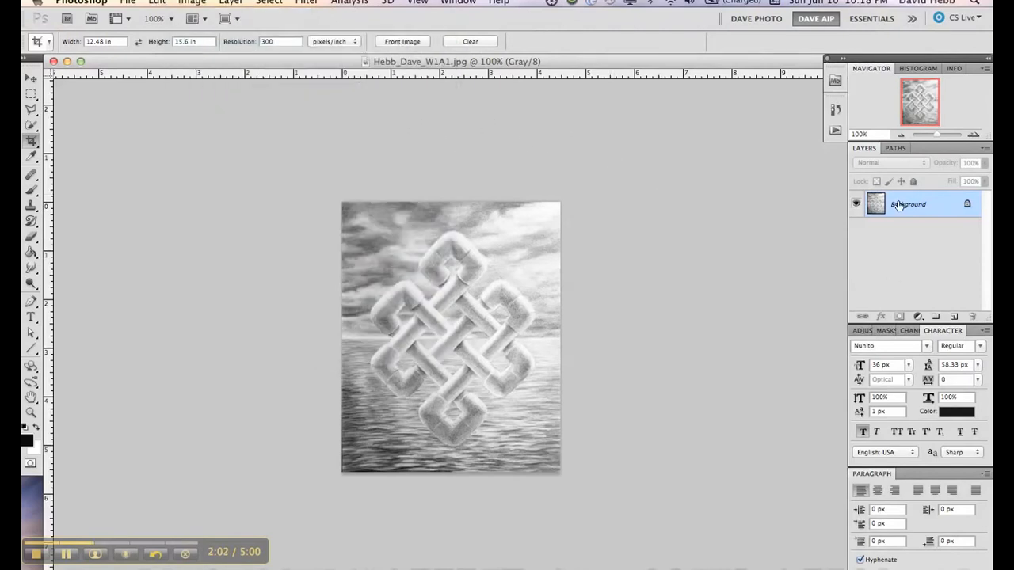
# Step: Add a Levels adjustment layer above the Background with black input level 34, and toggle its visibility to compare before and after
pyautogui.click(917, 316)
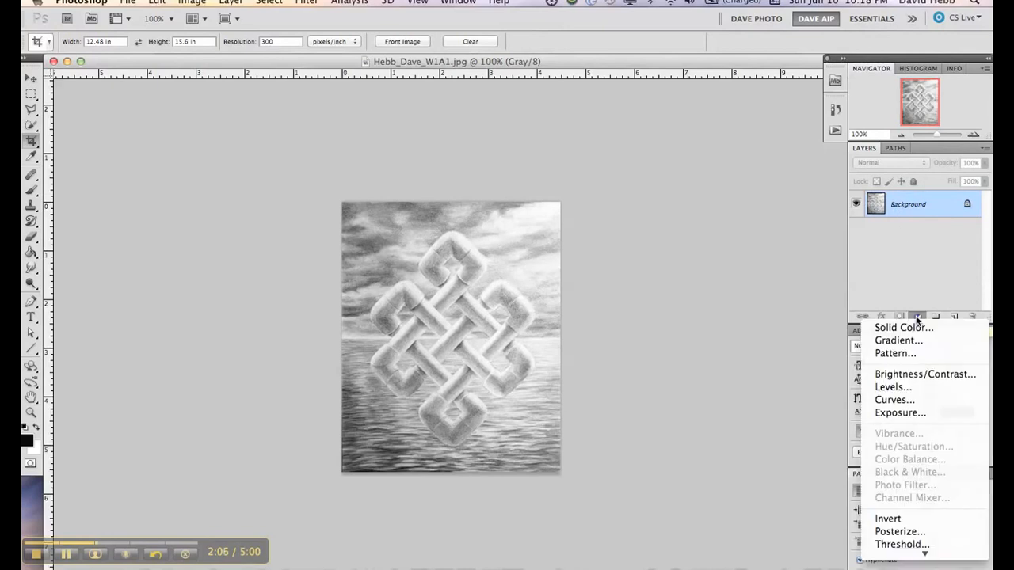
pyautogui.click(897, 386)
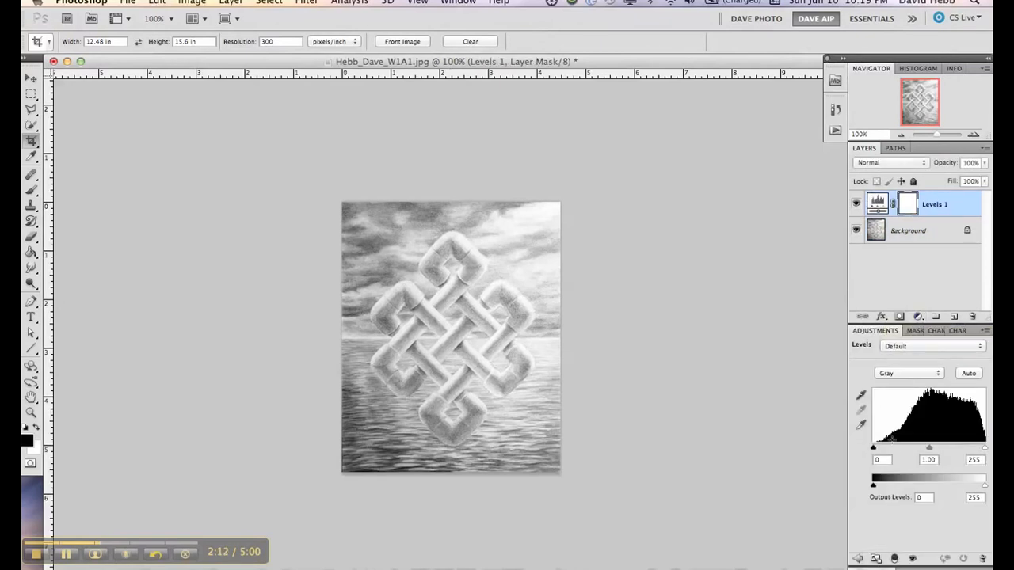
pyautogui.moveTo(874, 449); pyautogui.dragTo(888, 448)
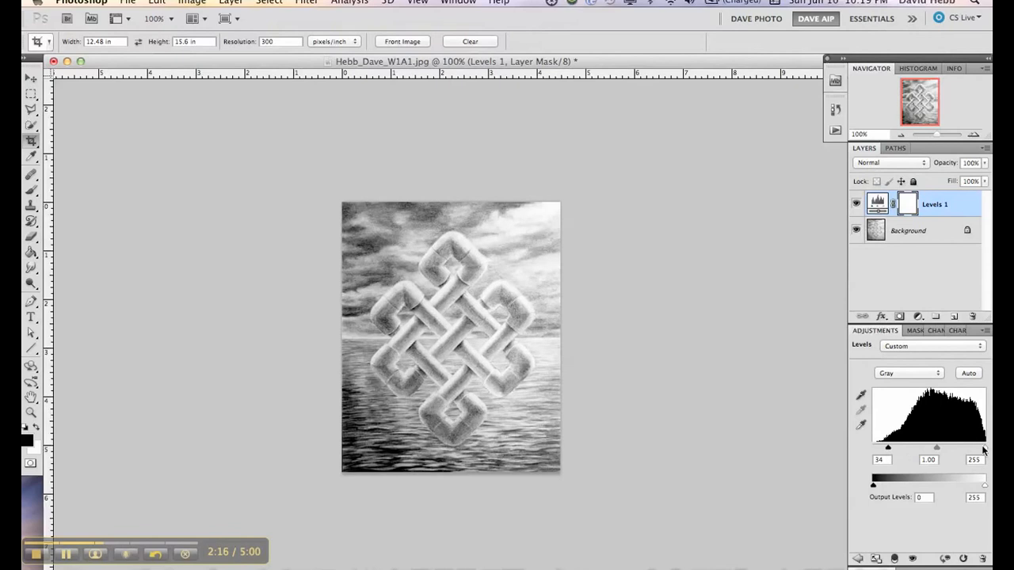
pyautogui.moveTo(984, 448); pyautogui.dragTo(935, 449)
pyautogui.click(856, 205)
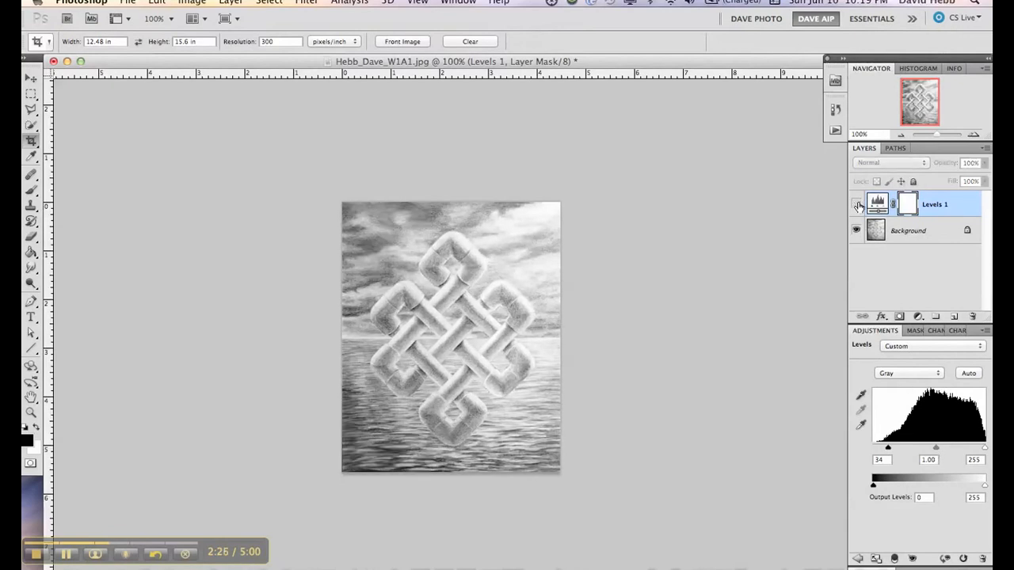
pyautogui.click(856, 205)
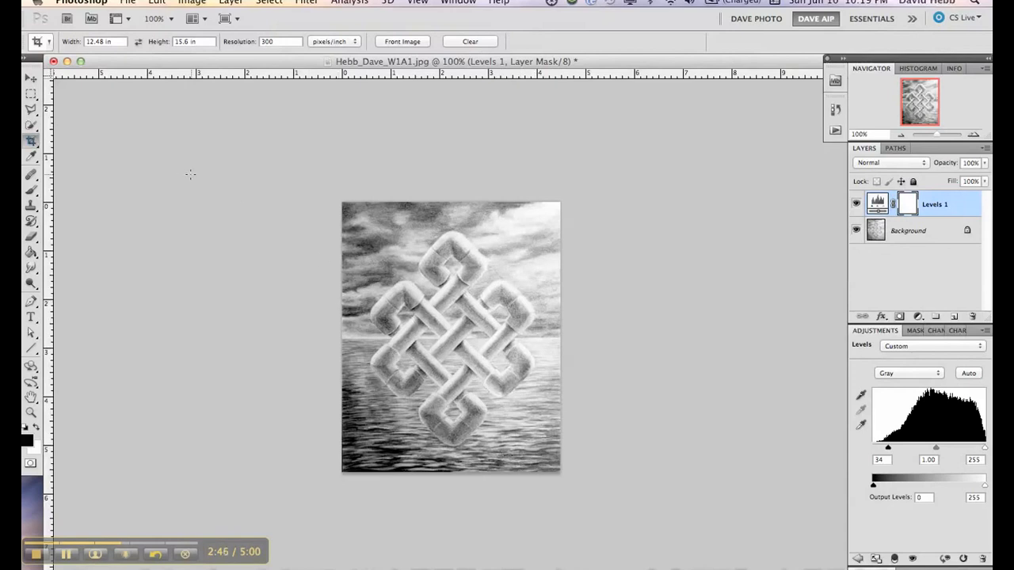
# Step: Clear the Crop tool's preset size and crop with a frame extended past all four image edges, adding a white border deepest at the bottom
pyautogui.click(470, 41)
pyautogui.moveTo(331, 175); pyautogui.dragTo(603, 535)
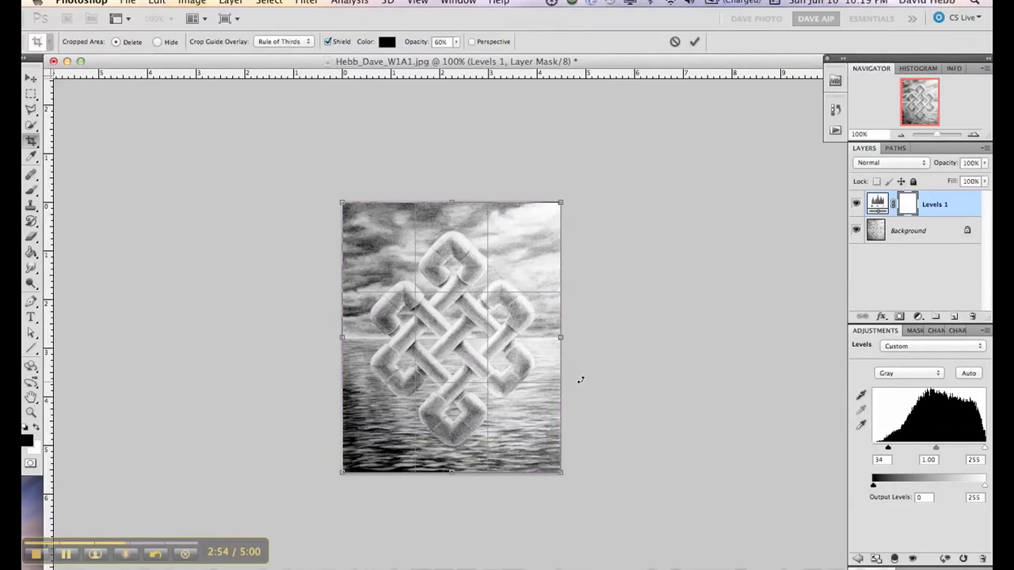
pyautogui.moveTo(559, 335); pyautogui.dragTo(533, 341)
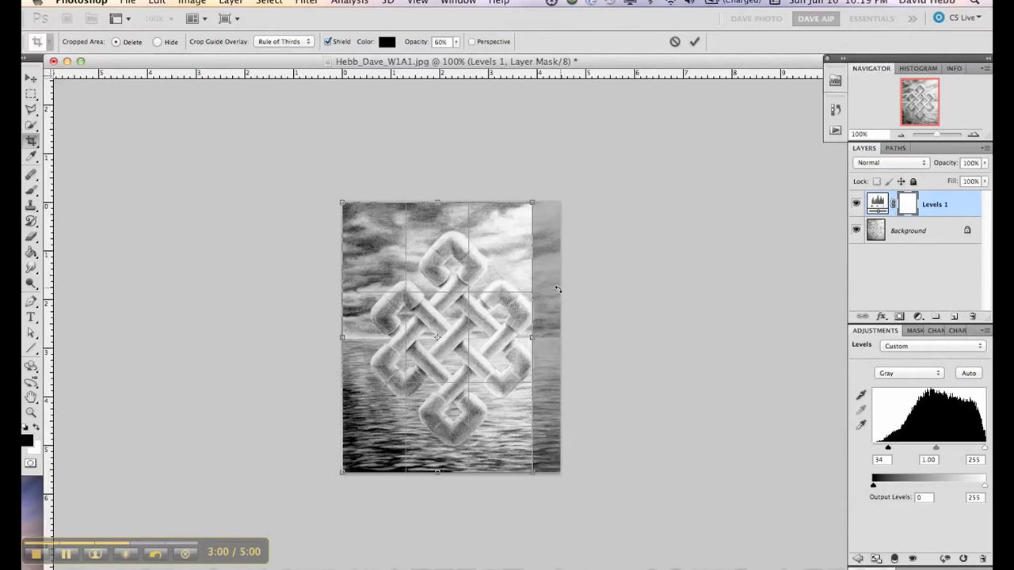
pyautogui.moveTo(530, 341); pyautogui.dragTo(585, 337)
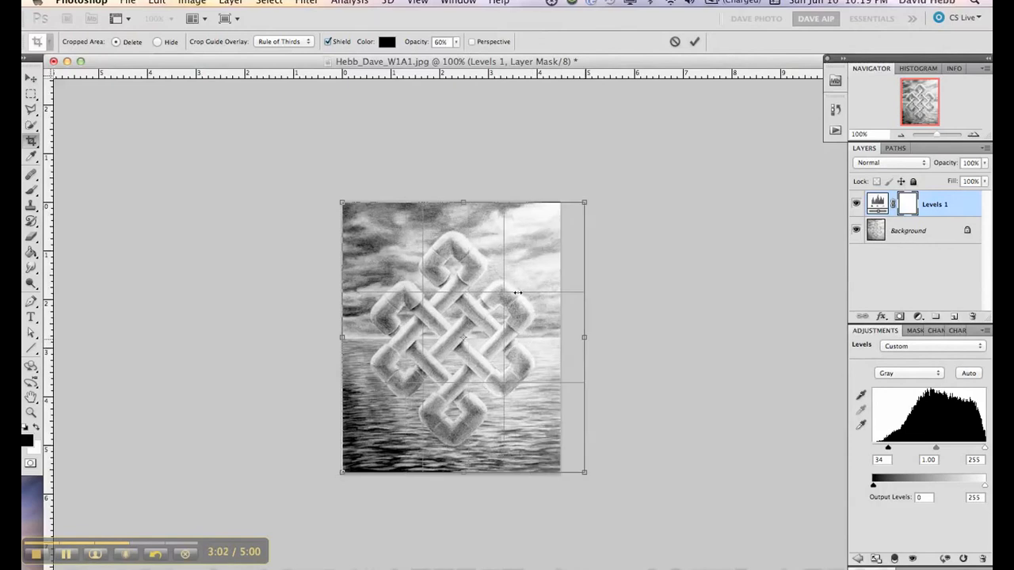
pyautogui.moveTo(463, 203); pyautogui.dragTo(463, 182)
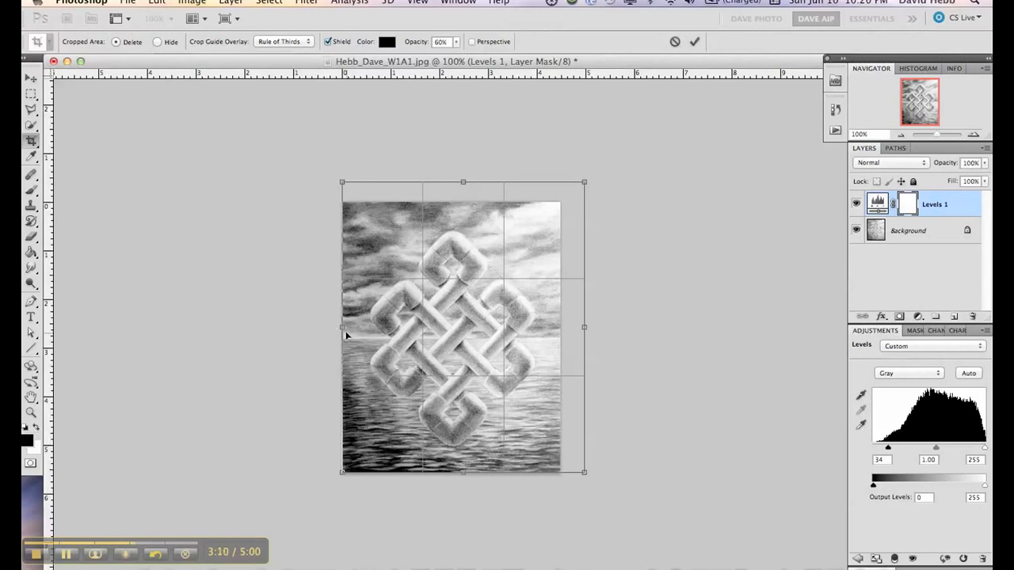
pyautogui.moveTo(342, 327); pyautogui.dragTo(323, 327)
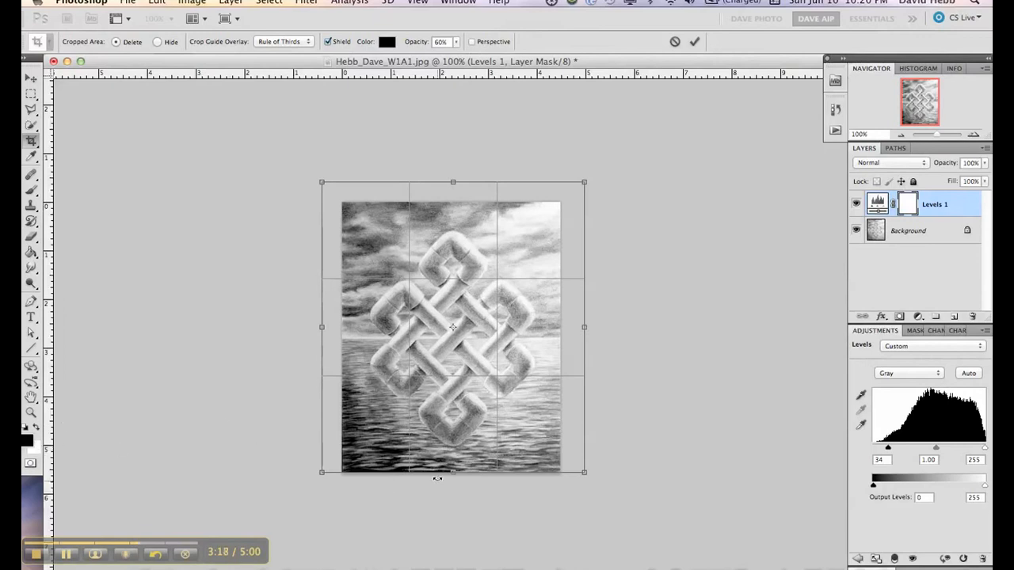
pyautogui.moveTo(453, 472); pyautogui.dragTo(453, 510)
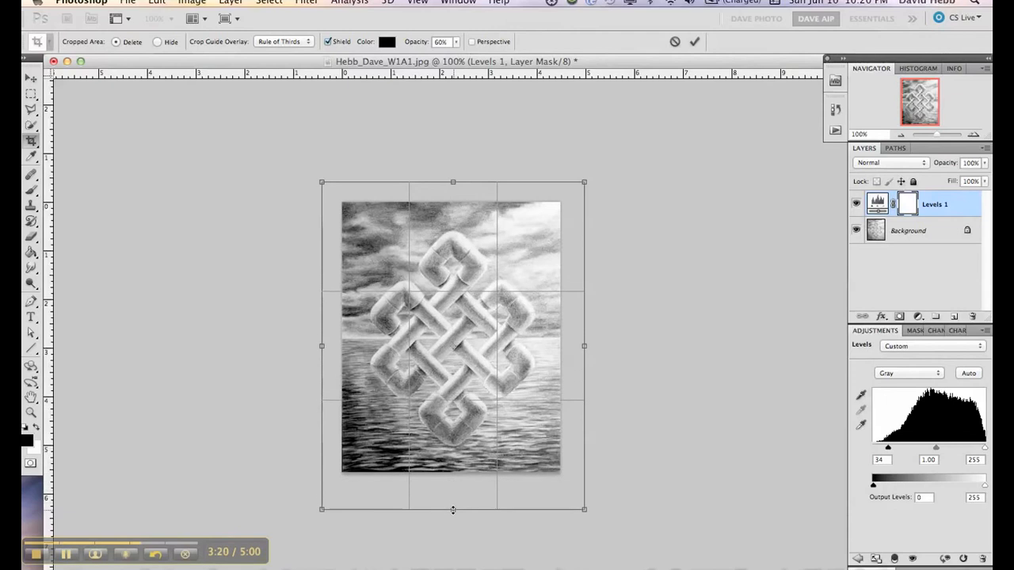
pyautogui.doubleClick(452, 371)
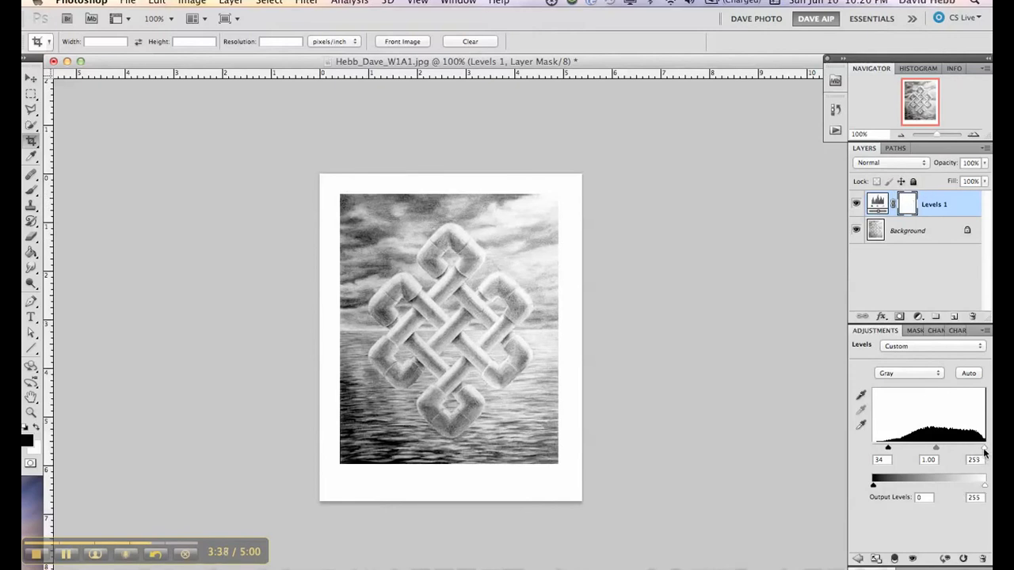
# Step: Set the Levels 1 adjustment to input values of black 0, midtone 1.83 and white 190
pyautogui.moveTo(888, 448)
pyautogui.mouseDown()
pyautogui.moveTo(914, 445)
pyautogui.moveTo(872, 451)
pyautogui.moveTo(896, 449)
pyautogui.mouseUp()
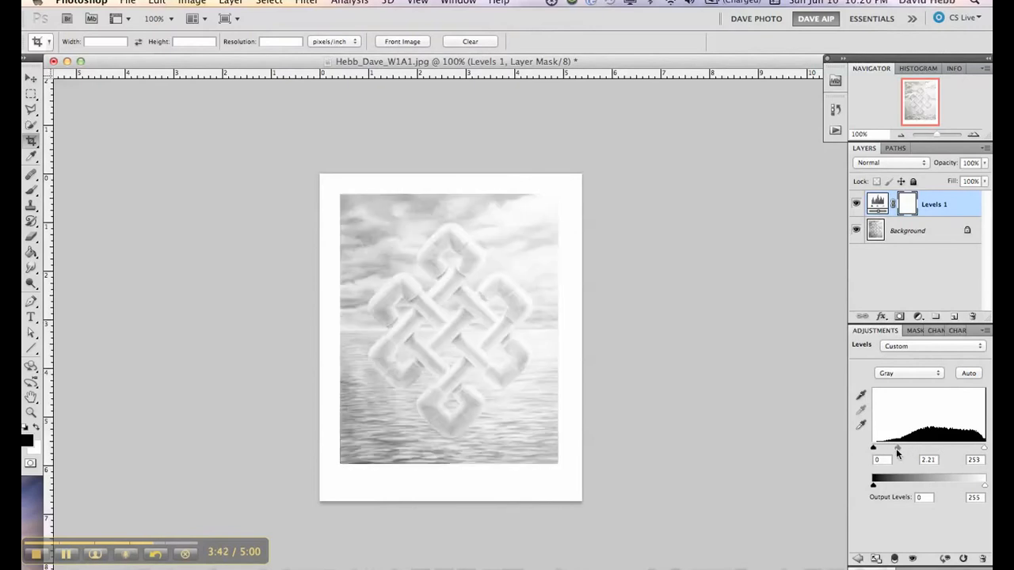
pyautogui.moveTo(984, 448); pyautogui.dragTo(961, 450)
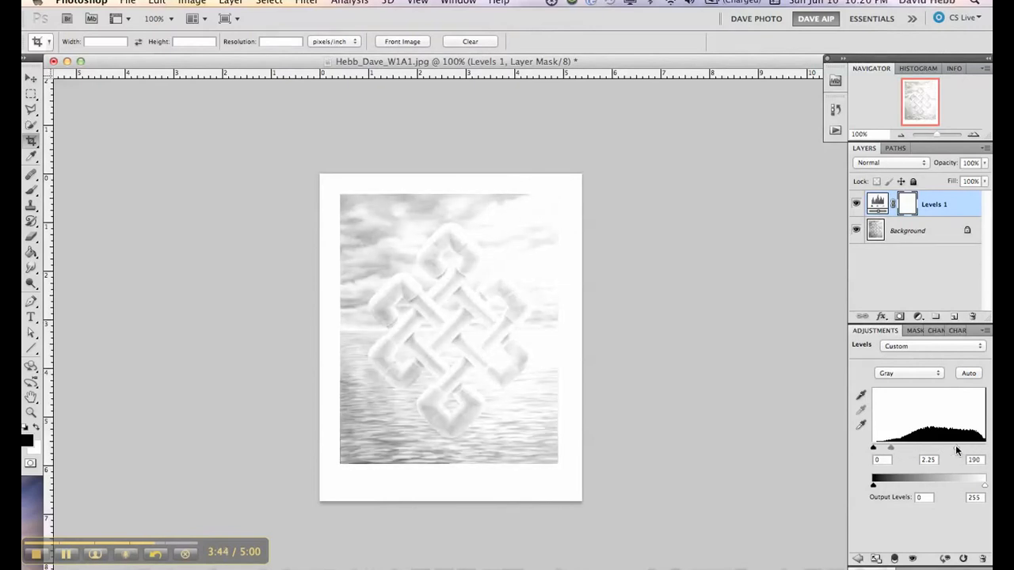
pyautogui.moveTo(890, 450); pyautogui.dragTo(899, 449)
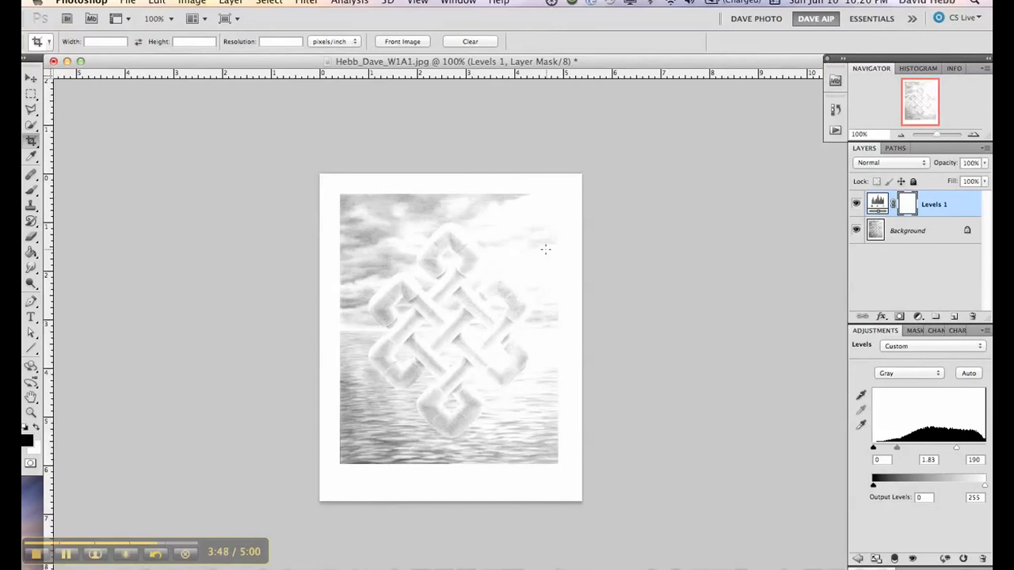
# Step: Draw a rectangular marquee selection around the edges of the drawing with the Background layer active
pyautogui.click(878, 231)
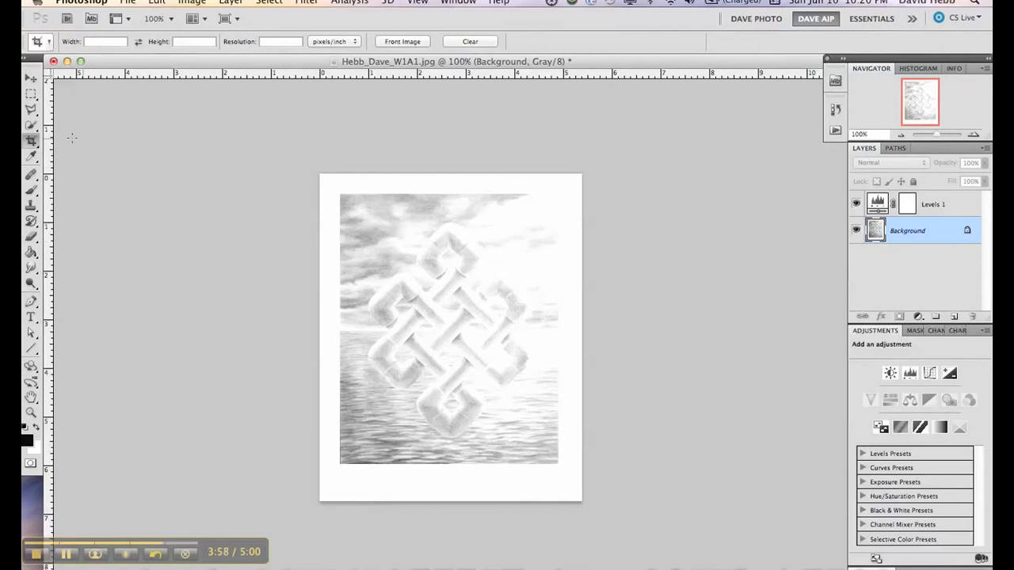
pyautogui.click(31, 94)
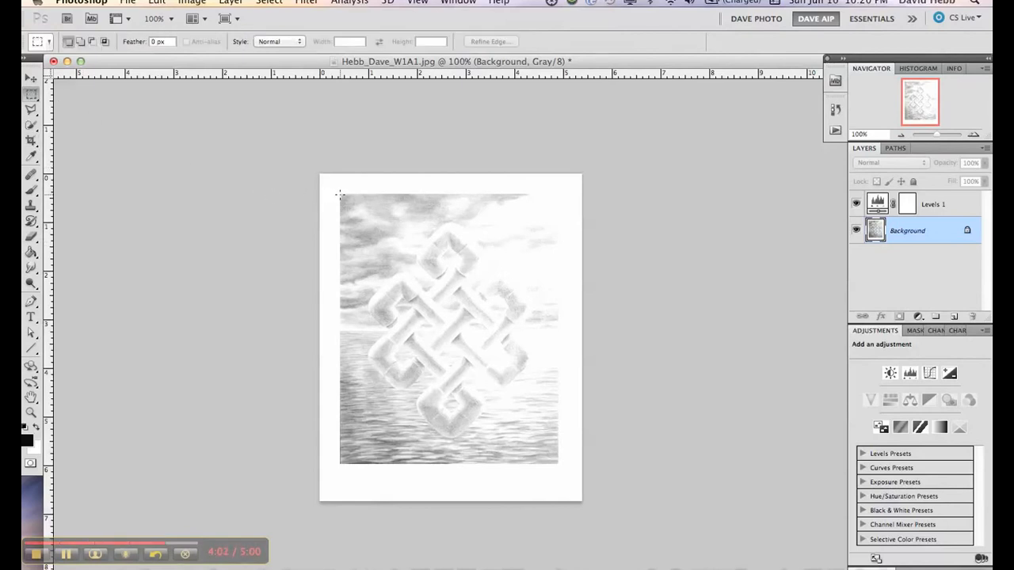
pyautogui.moveTo(340, 193)
pyautogui.mouseDown()
pyautogui.moveTo(389, 350)
pyautogui.moveTo(520, 464)
pyautogui.moveTo(556, 463)
pyautogui.mouseUp()
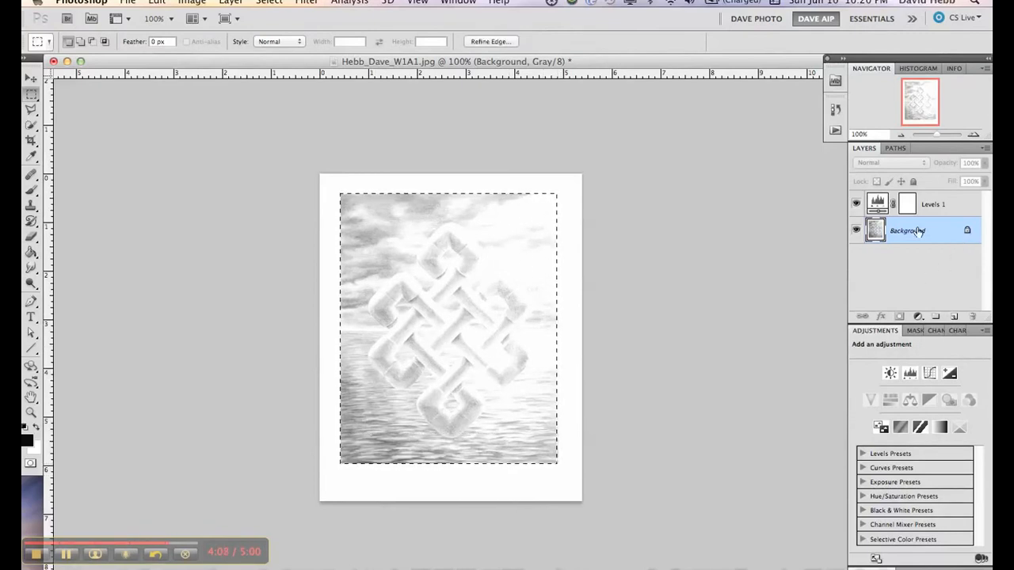
# Step: Stroke the selection with a 2 px black line located outside, and deselect it
pyautogui.click(157, 3)
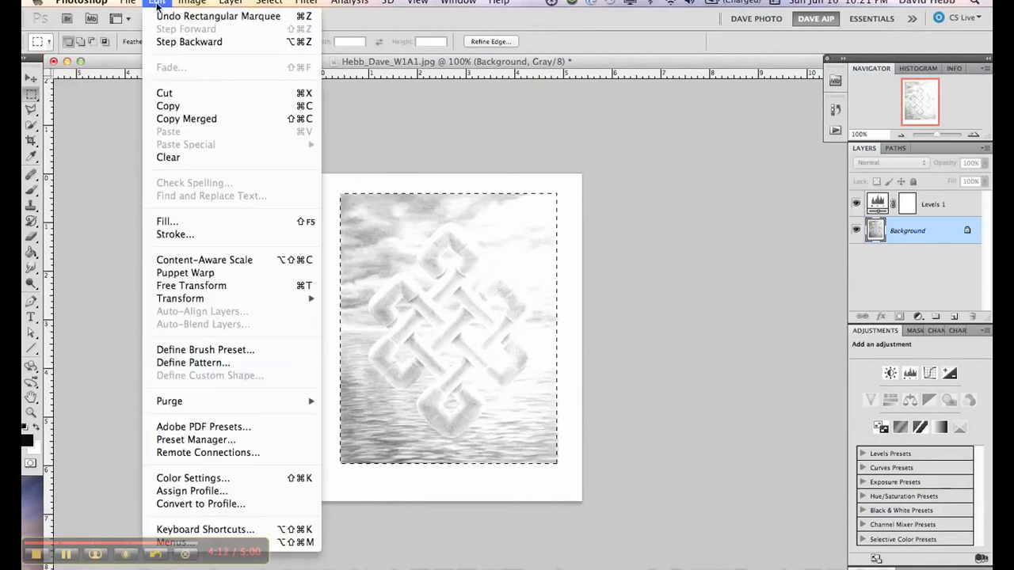
pyautogui.click(174, 234)
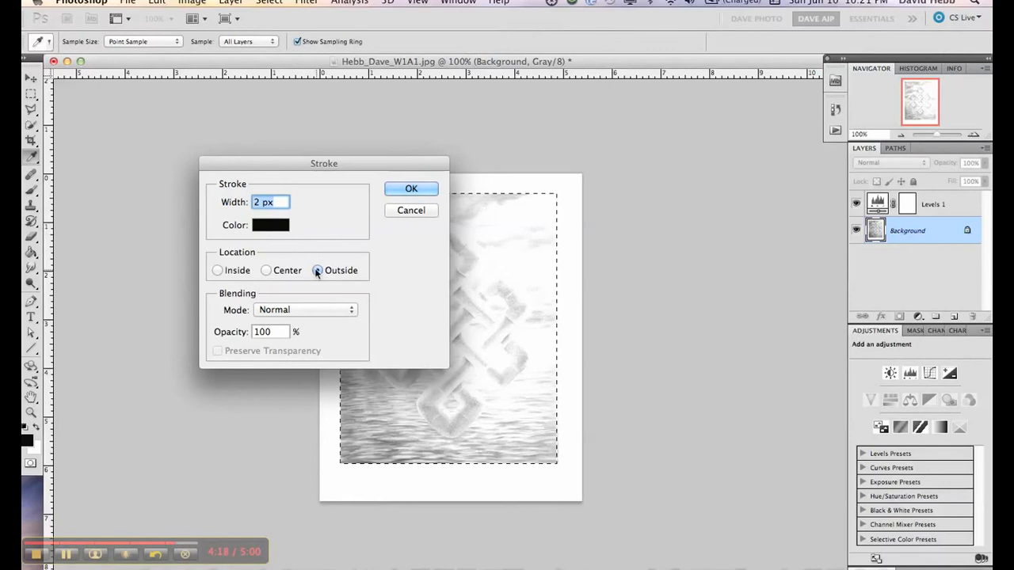
pyautogui.click(413, 190)
pyautogui.press('m')
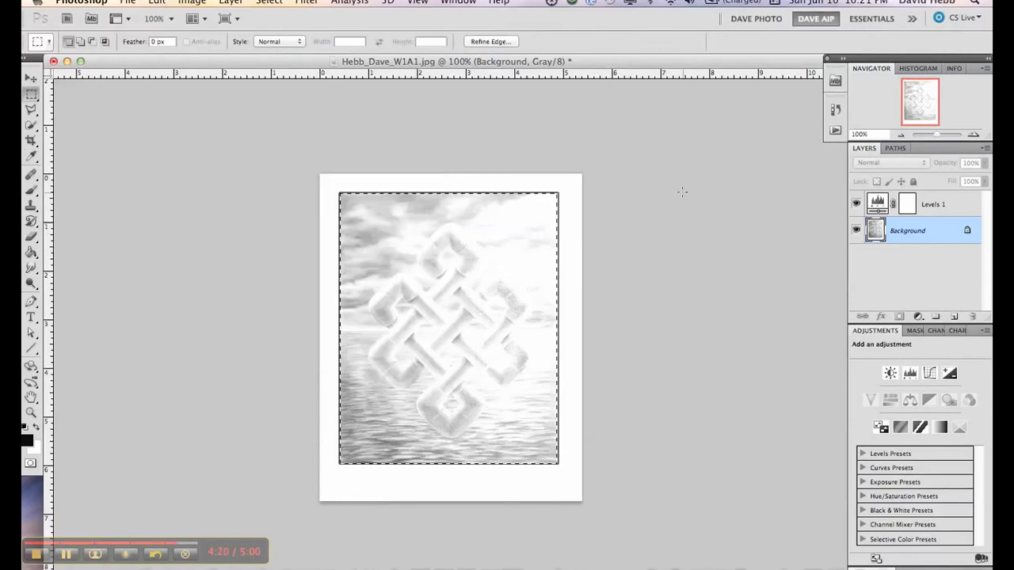
pyautogui.hotkey('ctrl', 'd')
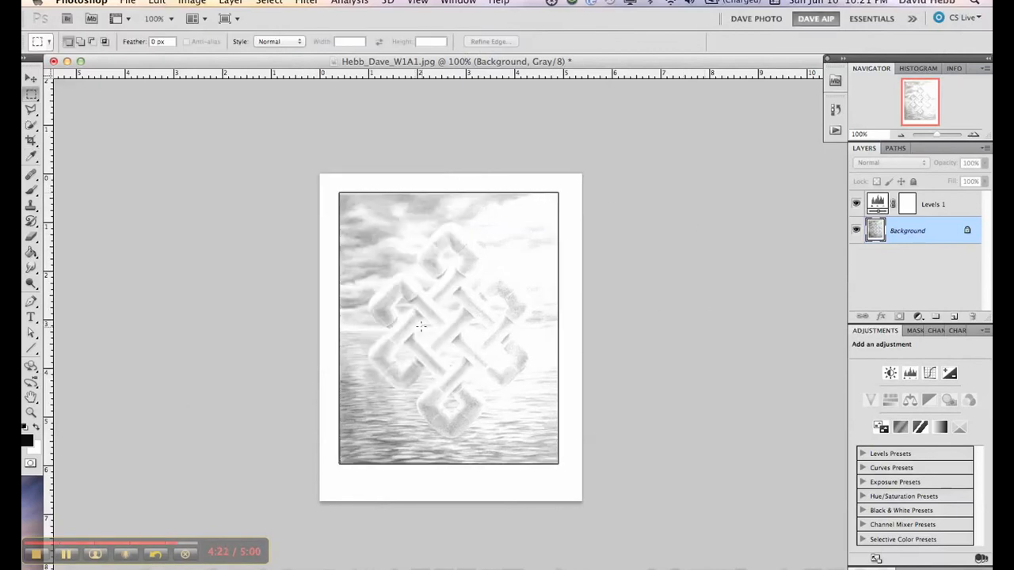
# Step: Undo the deselection, the stroke, the marquee selection and the change of active layer
pyautogui.press('super+z')
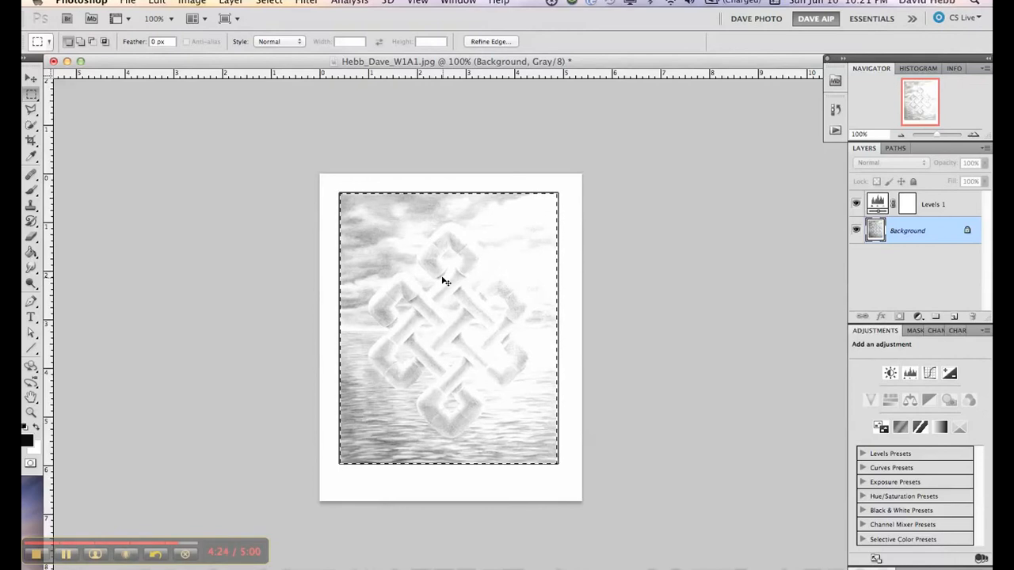
pyautogui.press('super+z')
pyautogui.press('super+alt+z')
pyautogui.press('super+alt+z')
pyautogui.press('super+alt+z')
pyautogui.press('super+alt+z')
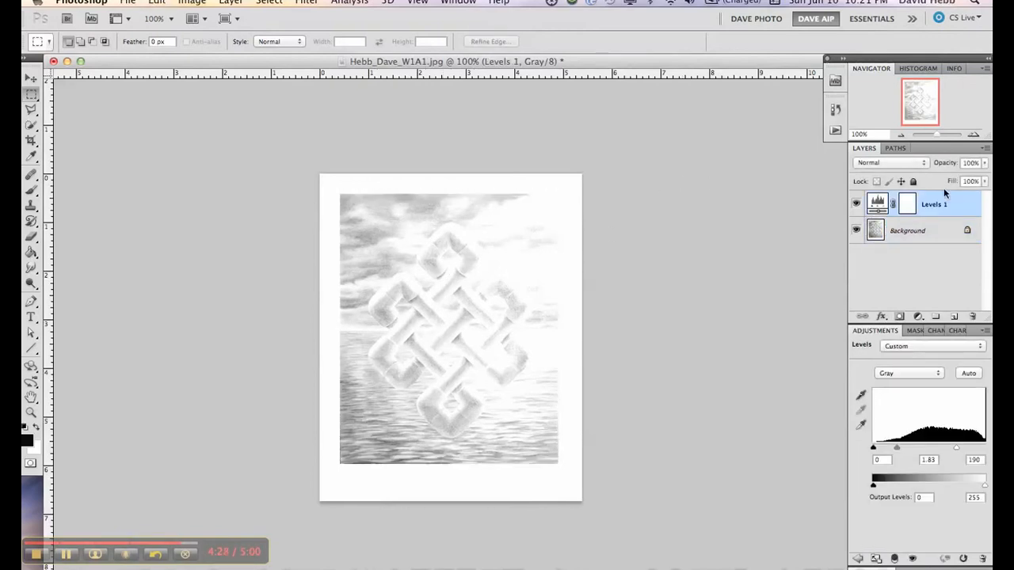
# Step: Undo the canvas enlargement and all Levels 1 changes, and redo only the Levels change that sets the black input to 34
pyautogui.click(874, 231)
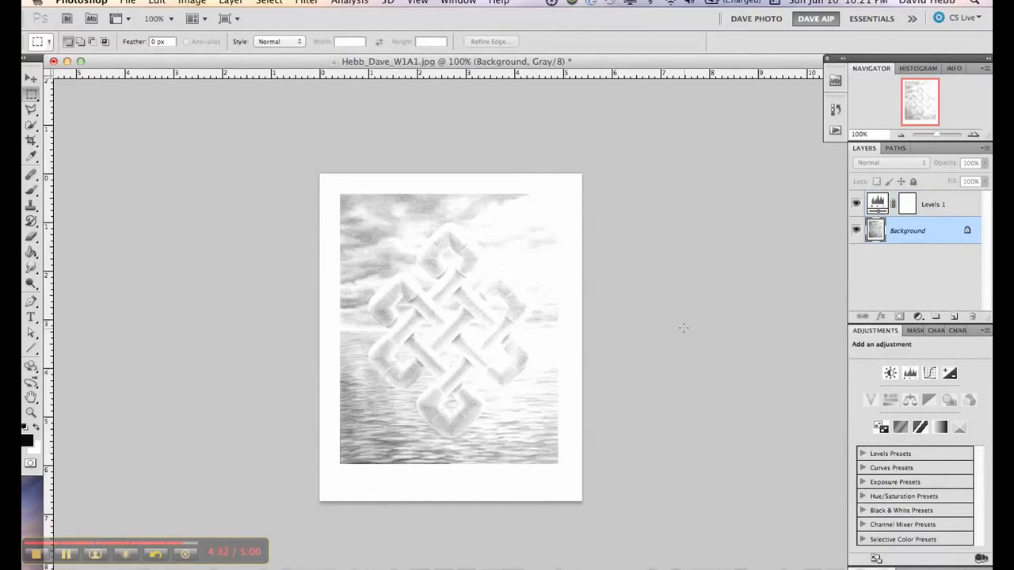
pyautogui.press('super+alt+z')
pyautogui.press('super+alt+z')
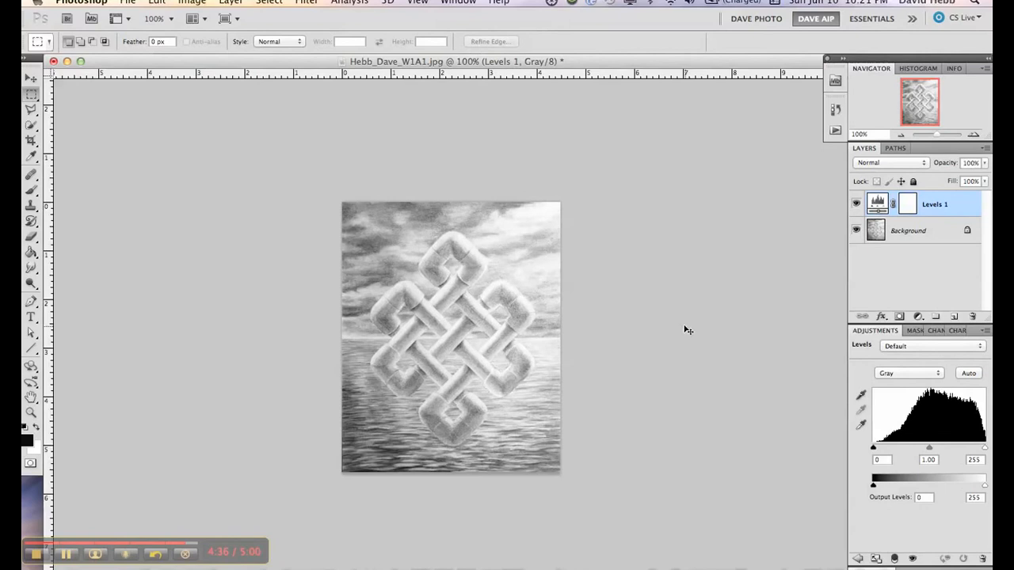
pyautogui.press('super+shift+z')
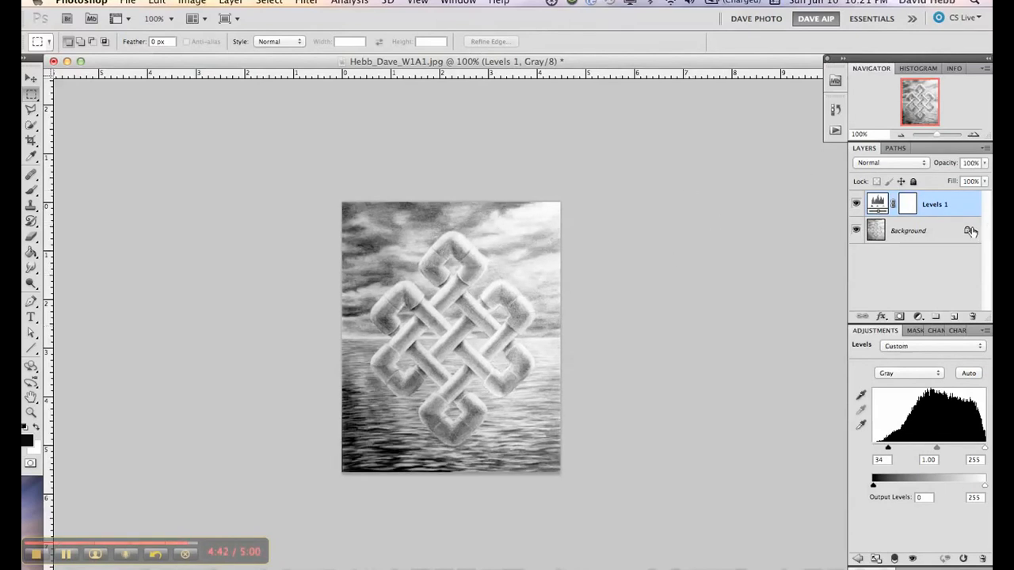
# Step: Unlock the Background layer and add a new empty layer beneath it
pyautogui.moveTo(966, 231); pyautogui.dragTo(972, 316)
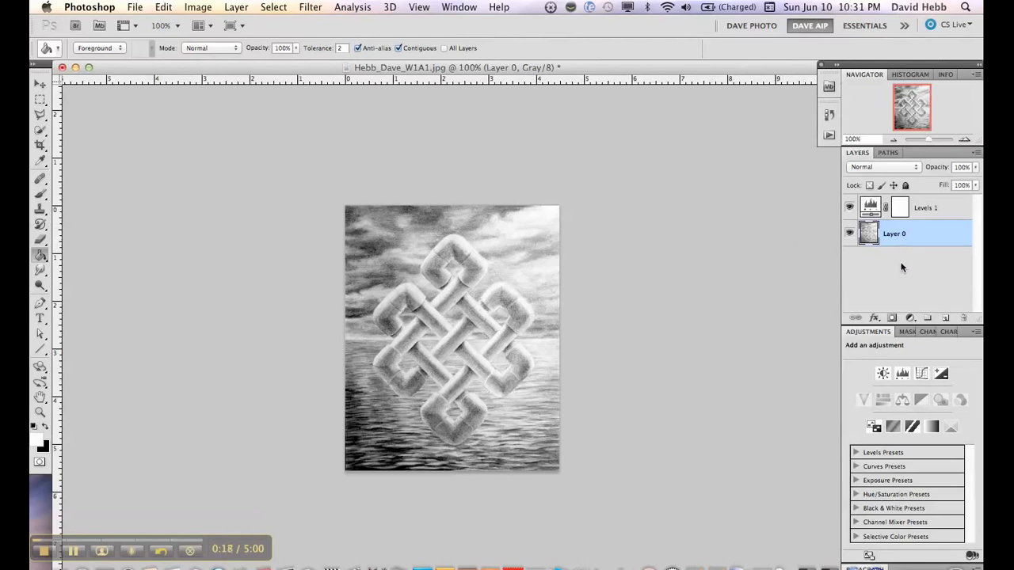
pyautogui.click(946, 318)
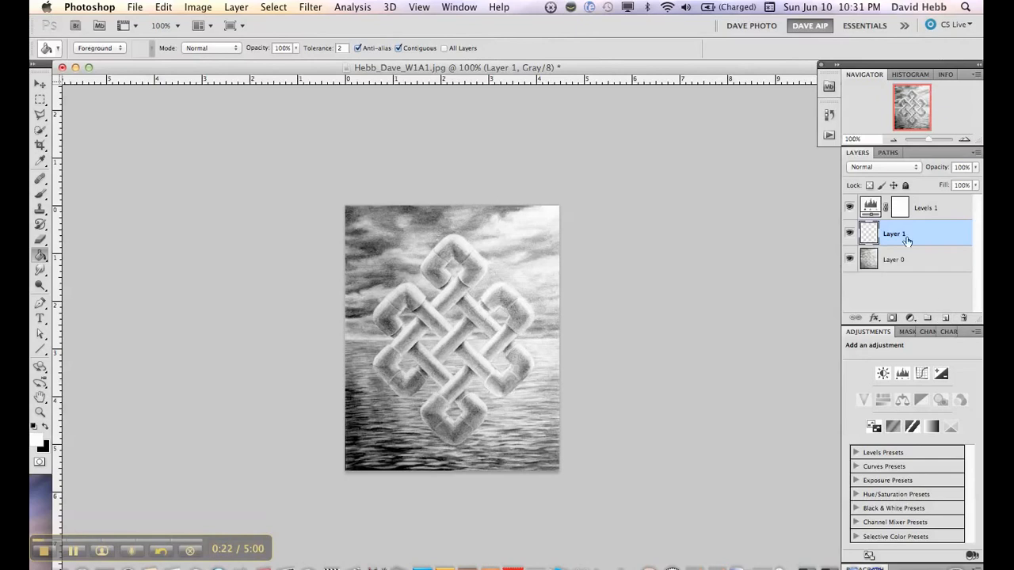
pyautogui.moveTo(889, 235); pyautogui.dragTo(888, 264)
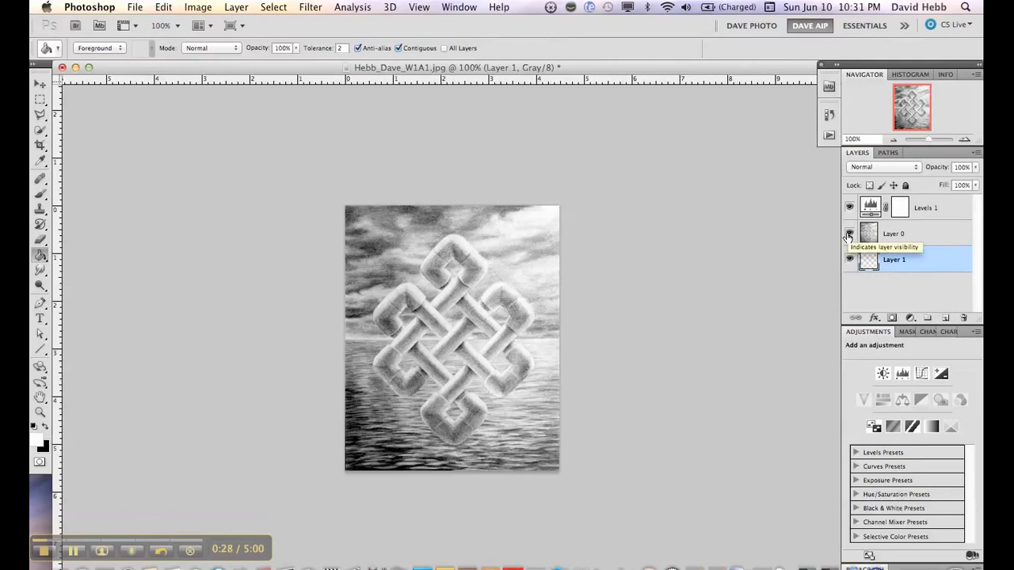
# Step: Hide Layer 0 and Levels 1, and swap the foreground and background colors back and forth, ending with white as foreground
pyautogui.click(849, 234)
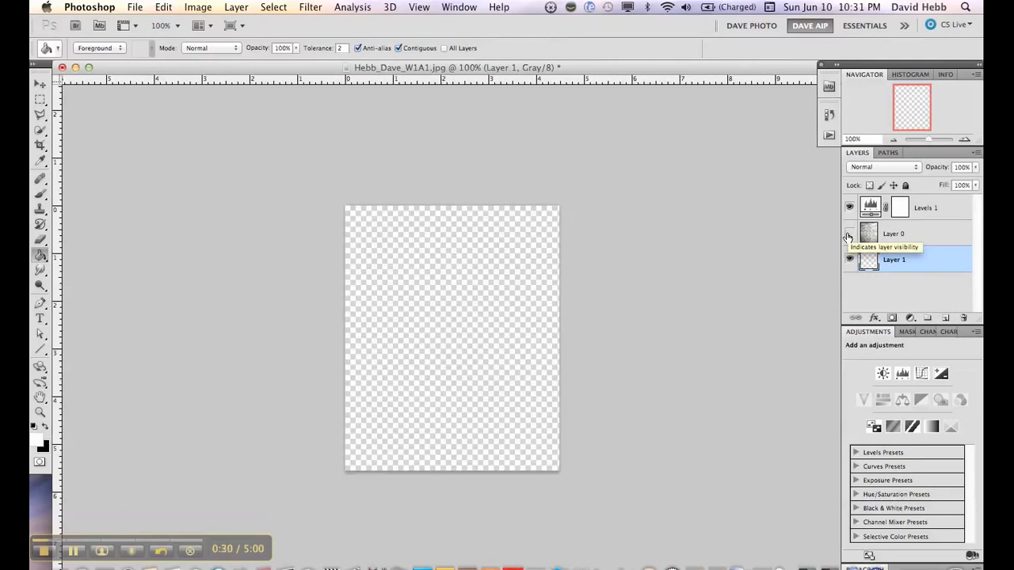
pyautogui.click(849, 209)
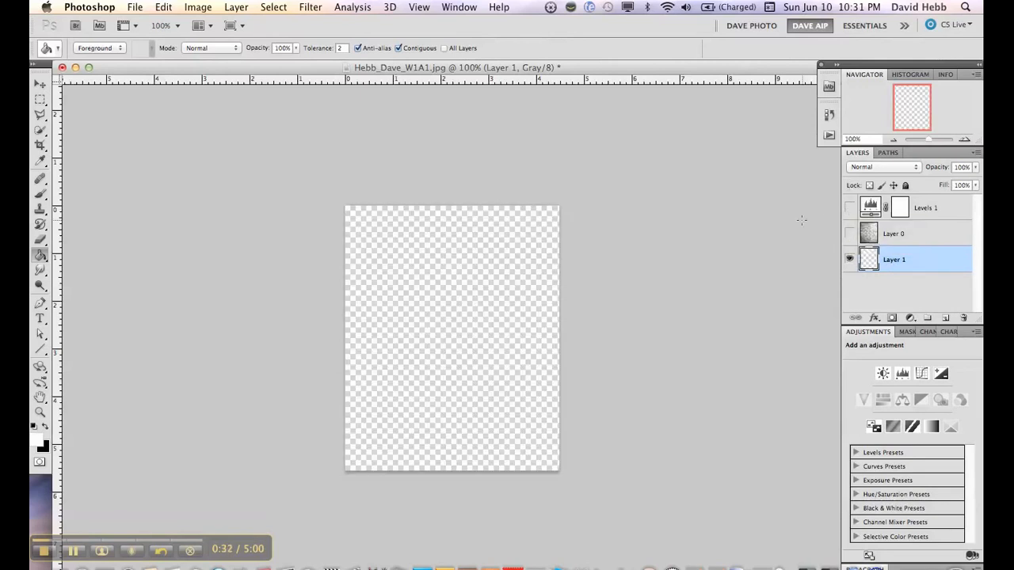
pyautogui.click(43, 426)
pyautogui.click(44, 426)
pyautogui.click(43, 426)
pyautogui.click(44, 426)
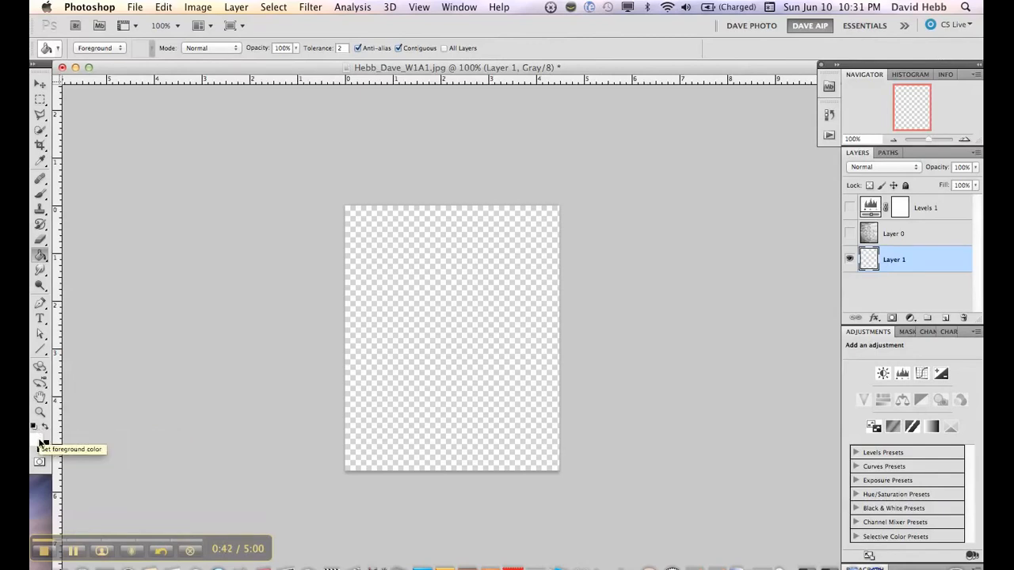
# Step: Fill Layer 1 with white (ffffff) using the Paint Bucket and show Layer 0 and Levels 1 again
pyautogui.click(40, 442)
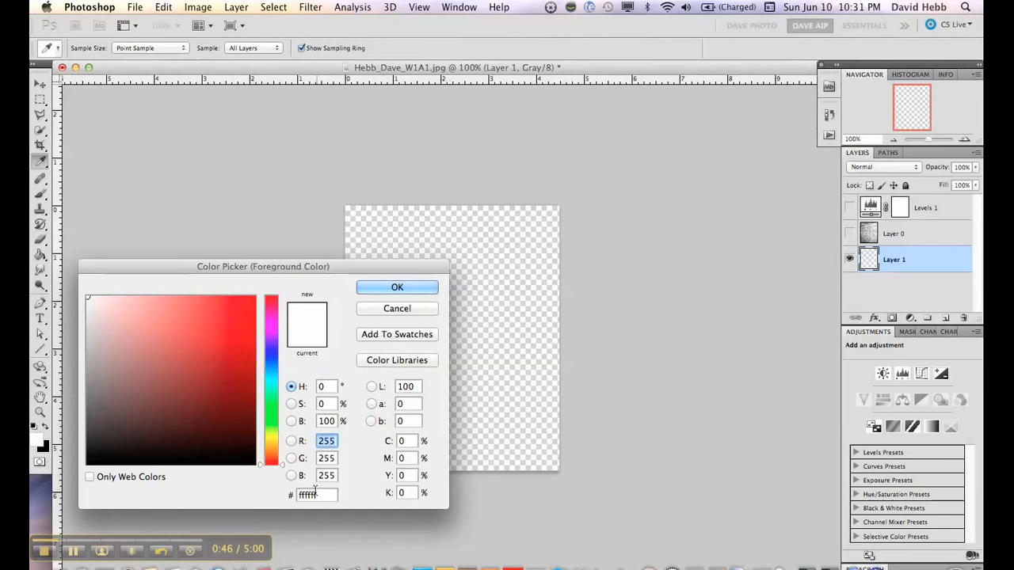
pyautogui.click(396, 286)
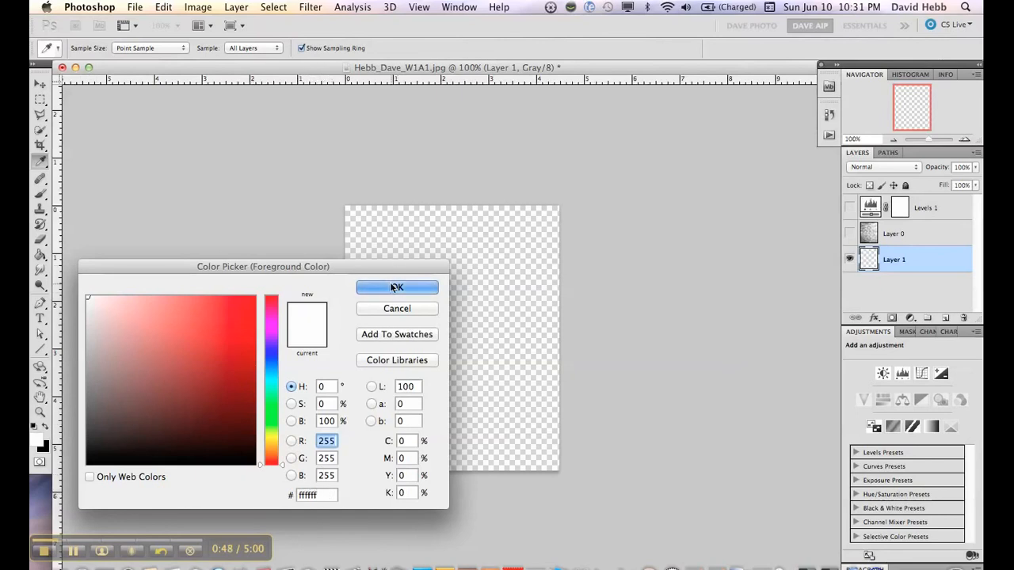
pyautogui.press('g')
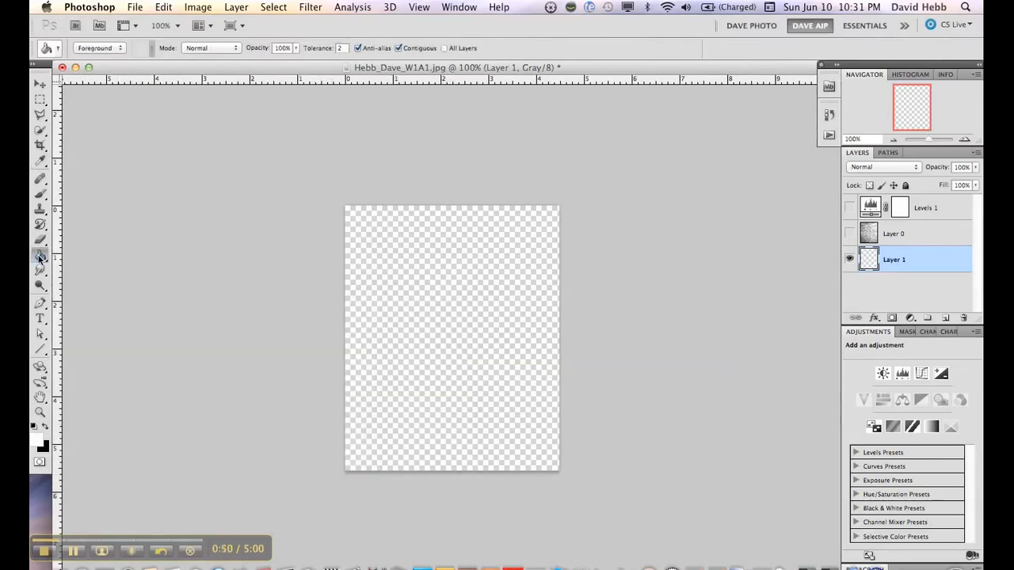
pyautogui.click(420, 266)
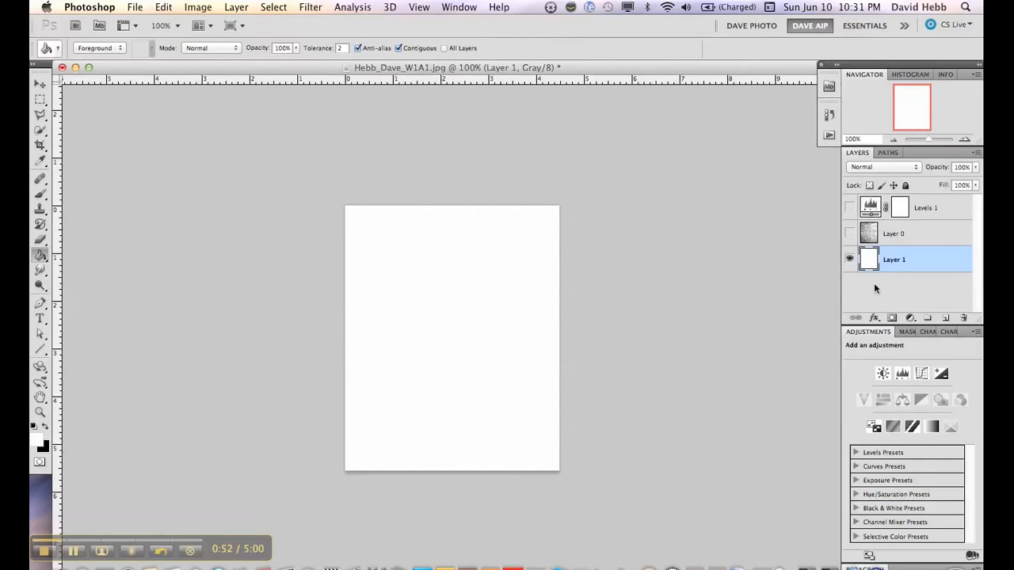
pyautogui.click(850, 234)
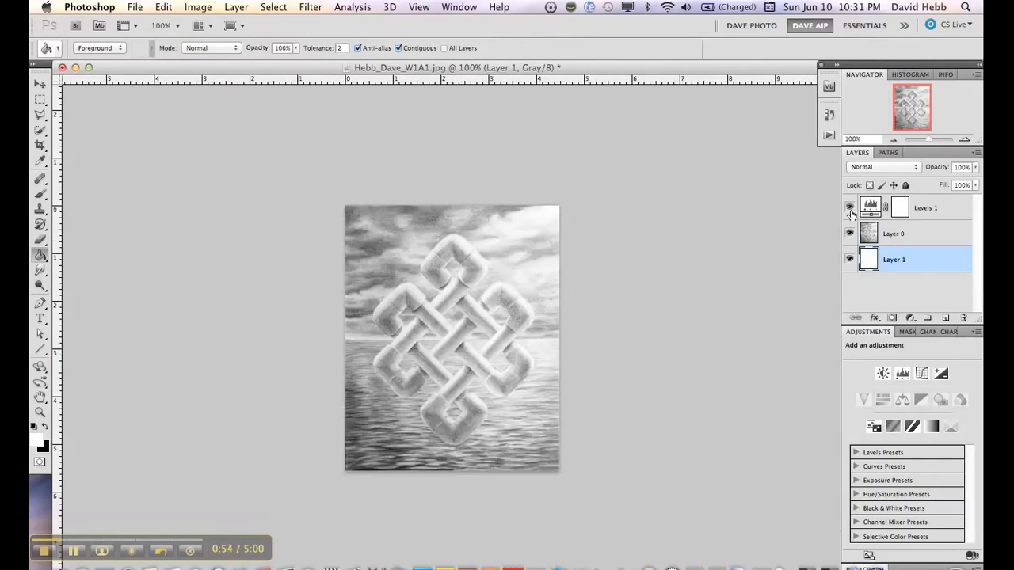
pyautogui.click(849, 208)
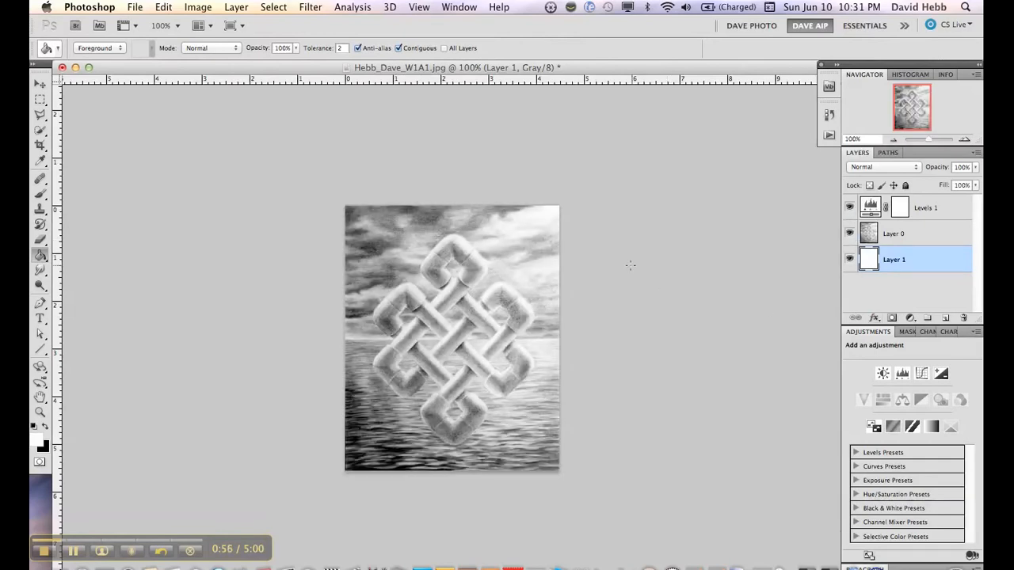
pyautogui.click(900, 233)
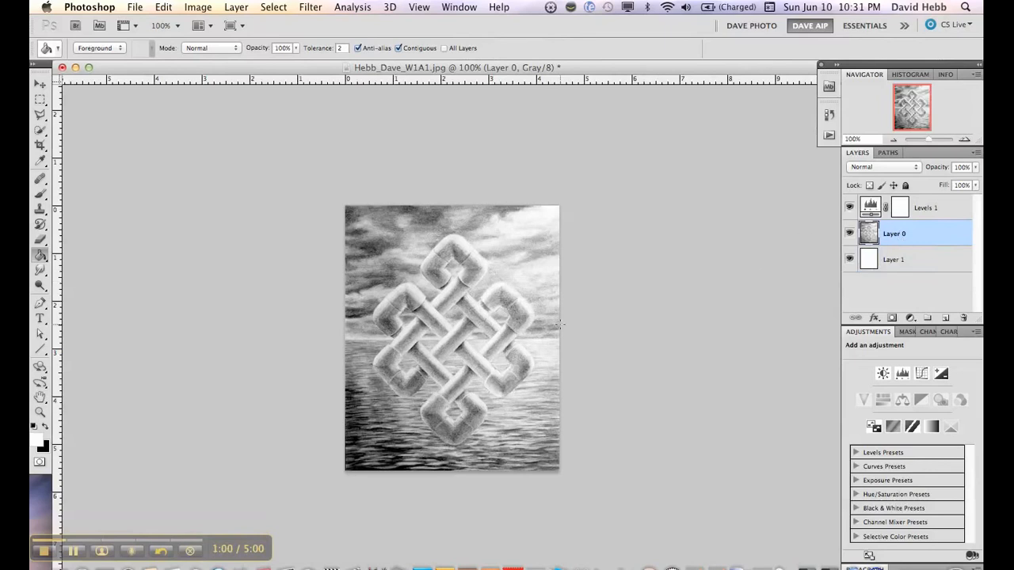
pyautogui.doubleClick(918, 234)
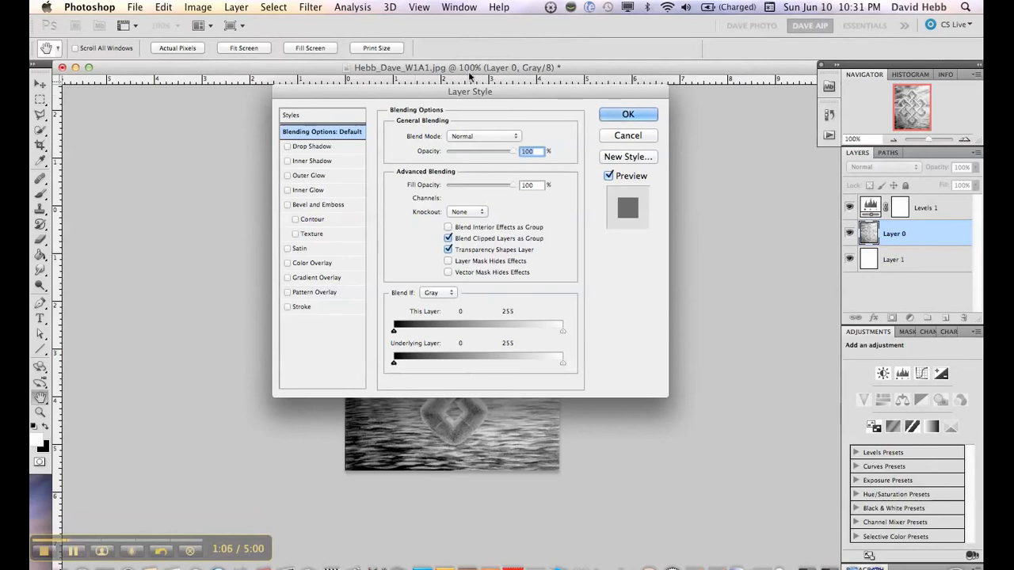
pyautogui.click(620, 137)
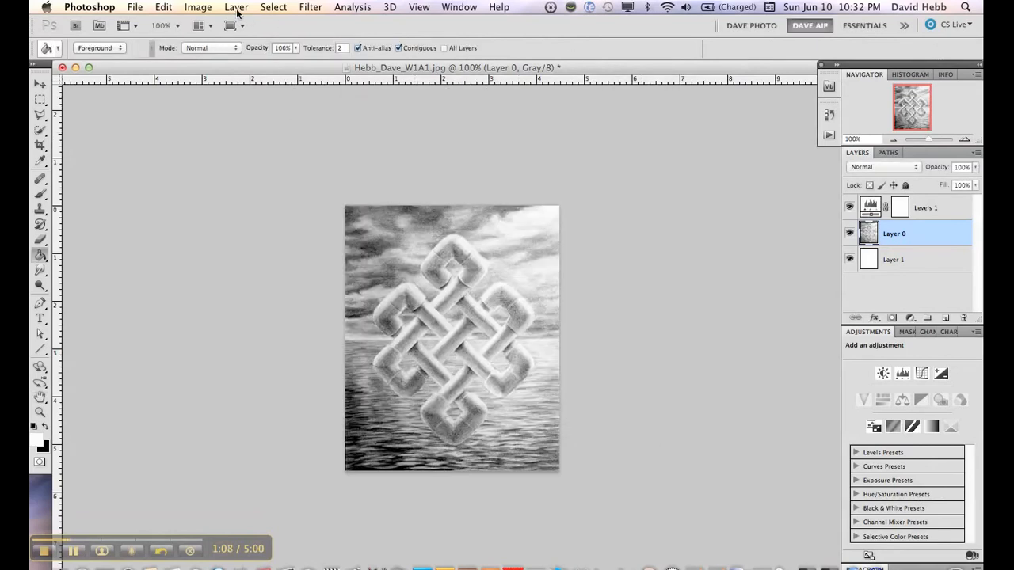
pyautogui.click(236, 7)
pyautogui.moveTo(253, 87)
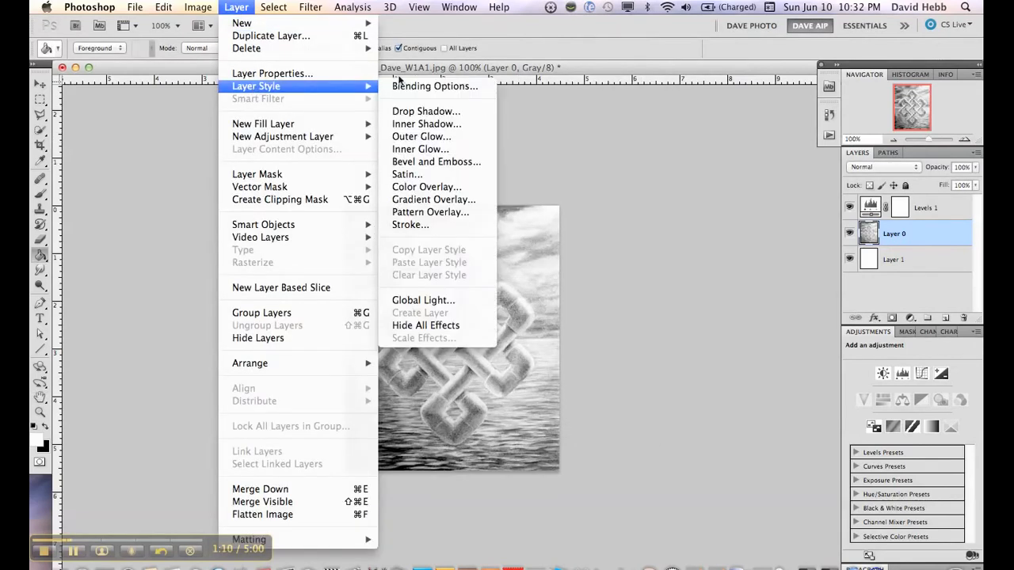
pyautogui.click(409, 225)
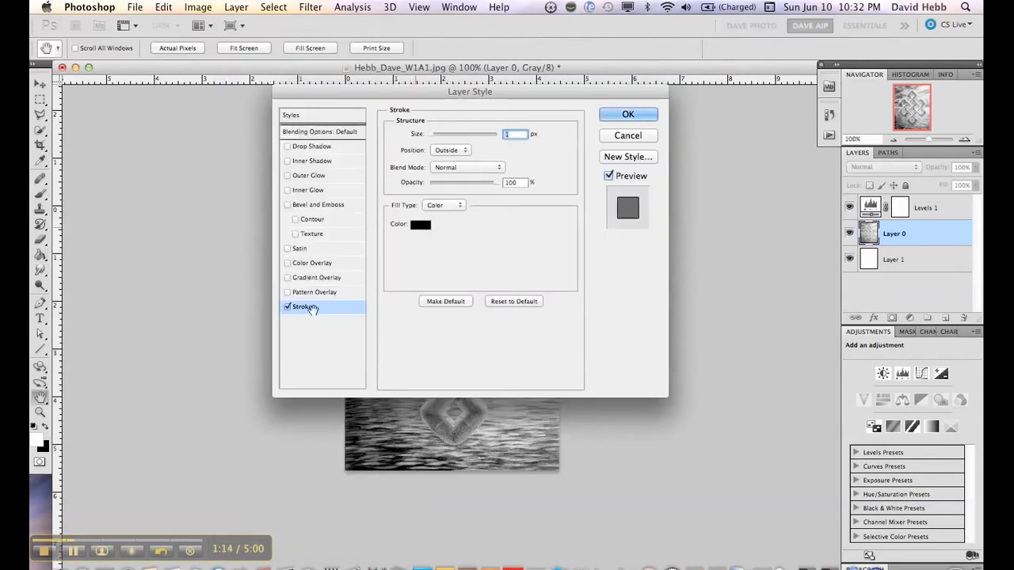
pyautogui.click(622, 136)
pyautogui.press('g')
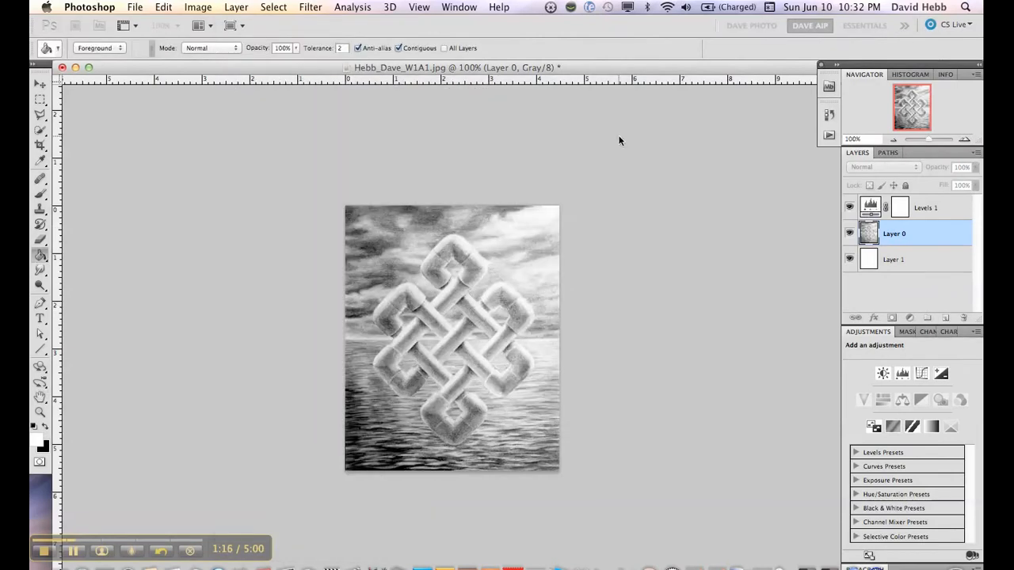
# Step: Add a thin black Stroke layer style to Layer 0, positioned outside at 100% opacity
pyautogui.doubleClick(891, 231)
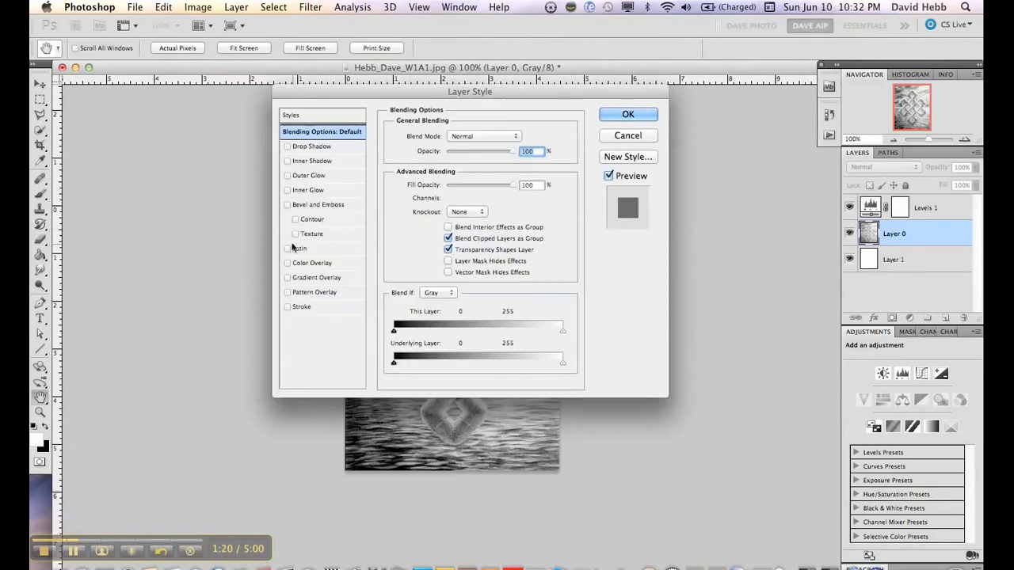
pyautogui.click(287, 307)
pyautogui.click(317, 306)
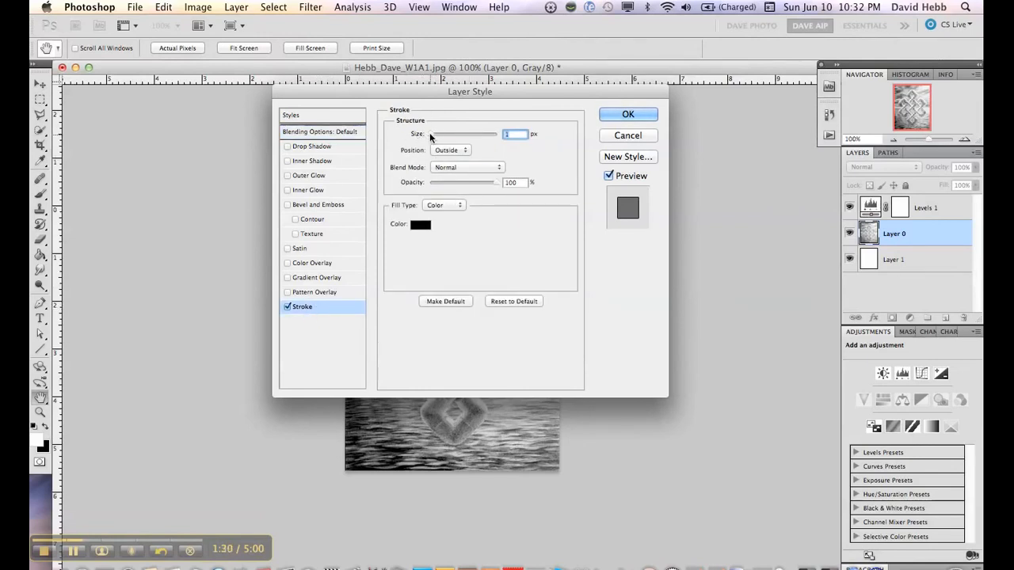
pyautogui.moveTo(430, 132); pyautogui.dragTo(433, 133)
pyautogui.click(624, 115)
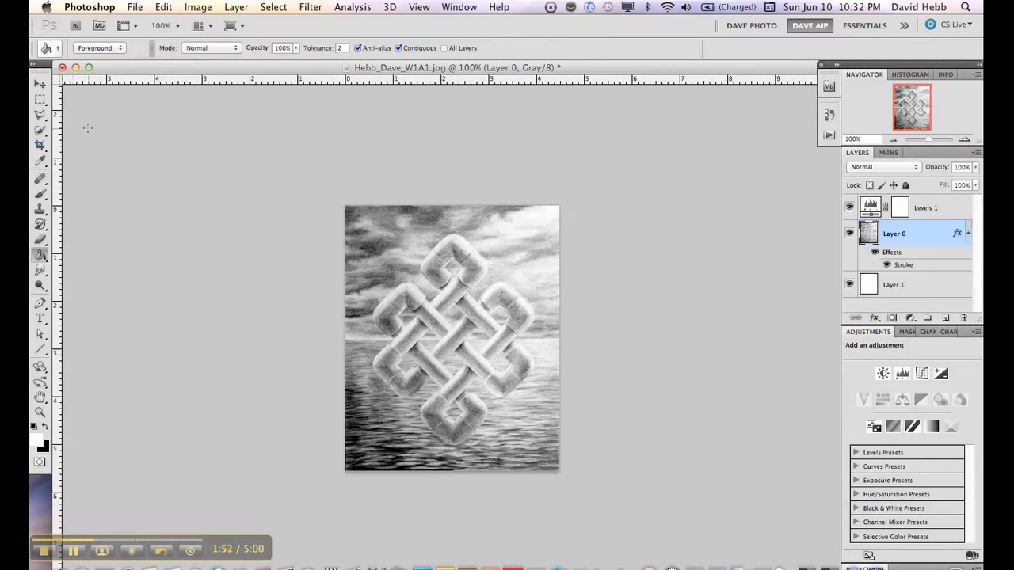
# Step: Enlarge the canvas to 120 percent in both width and height, anchored at the center
pyautogui.click(198, 7)
pyautogui.click(225, 134)
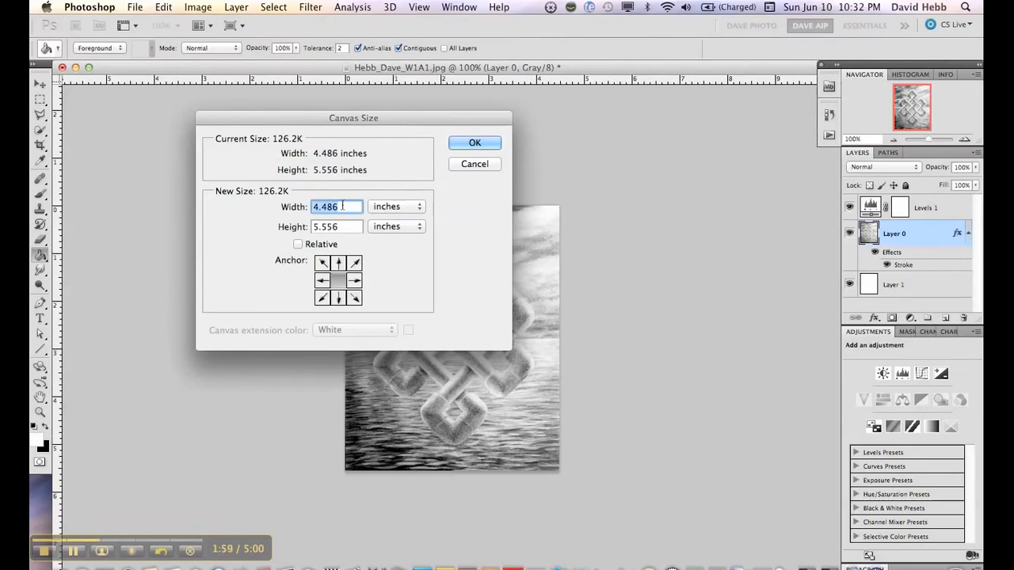
pyautogui.click(390, 209)
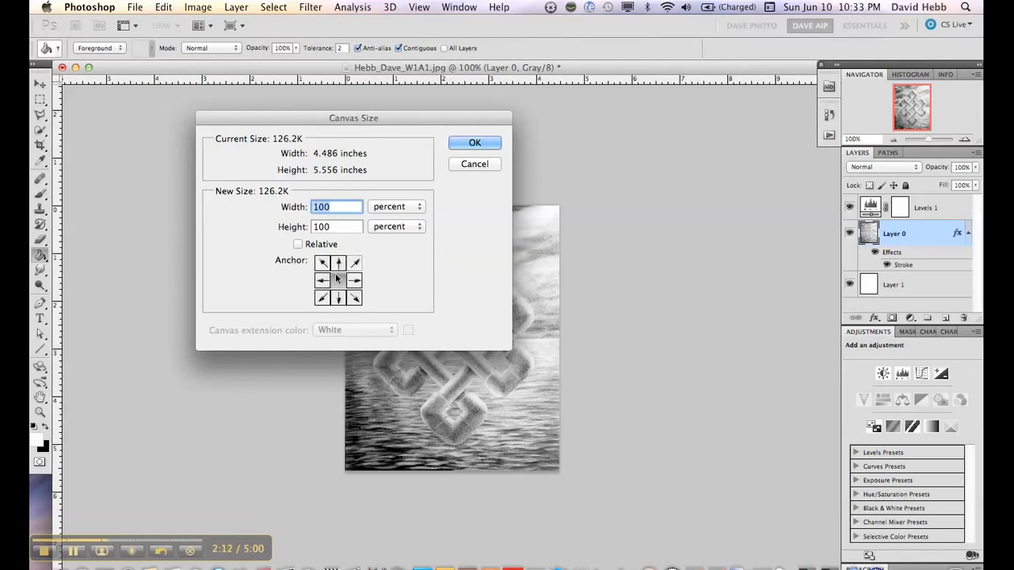
pyautogui.click(324, 207)
pyautogui.doubleClick(320, 206)
pyautogui.write('120')
pyautogui.doubleClick(317, 226)
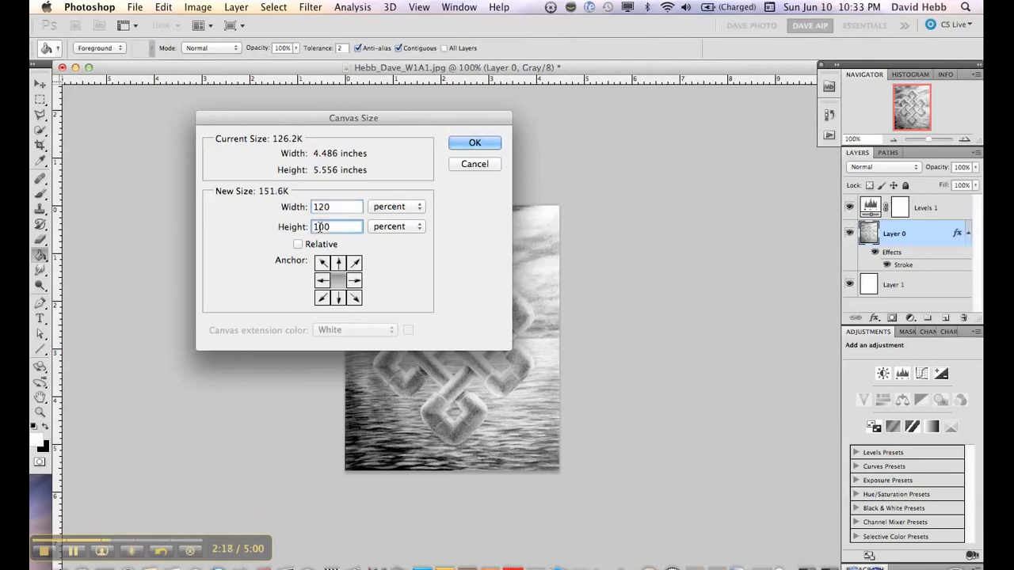
pyautogui.write('120')
pyautogui.click(475, 143)
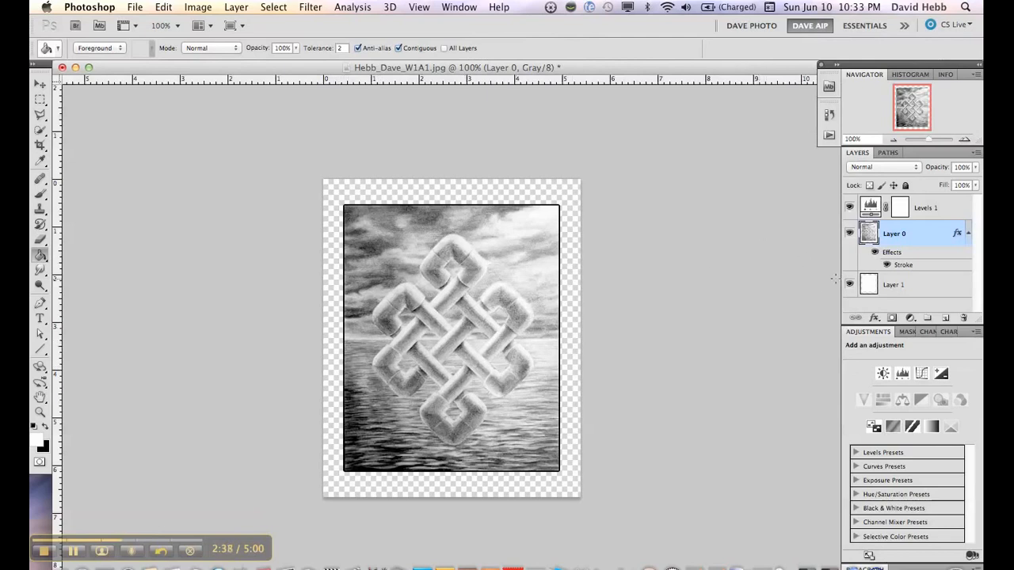
# Step: Fill the transparent border of Layer 1 with white while Layer 0 and Levels 1 are hidden, and show both layers again
pyautogui.click(850, 234)
pyautogui.click(849, 207)
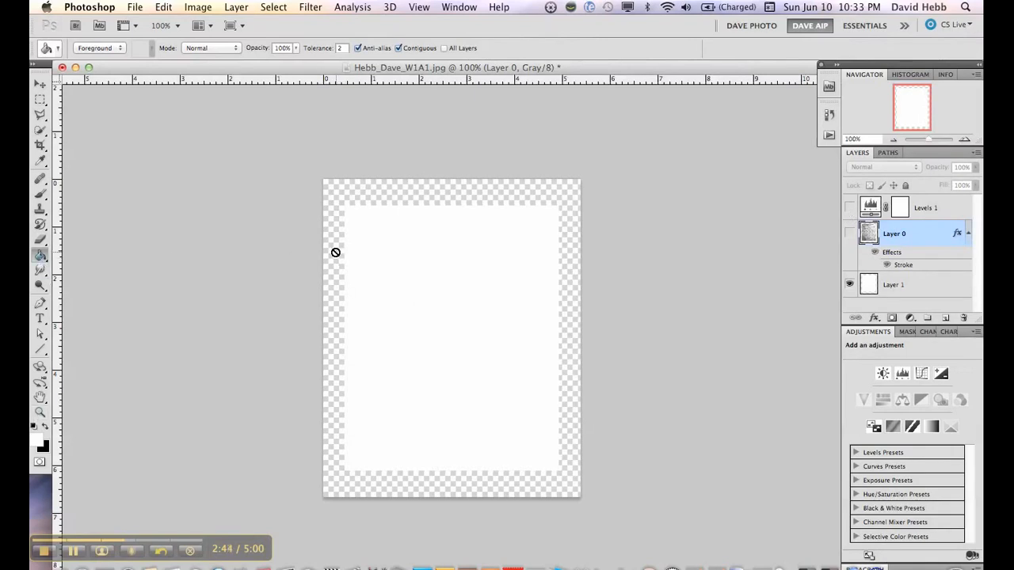
pyautogui.click(920, 289)
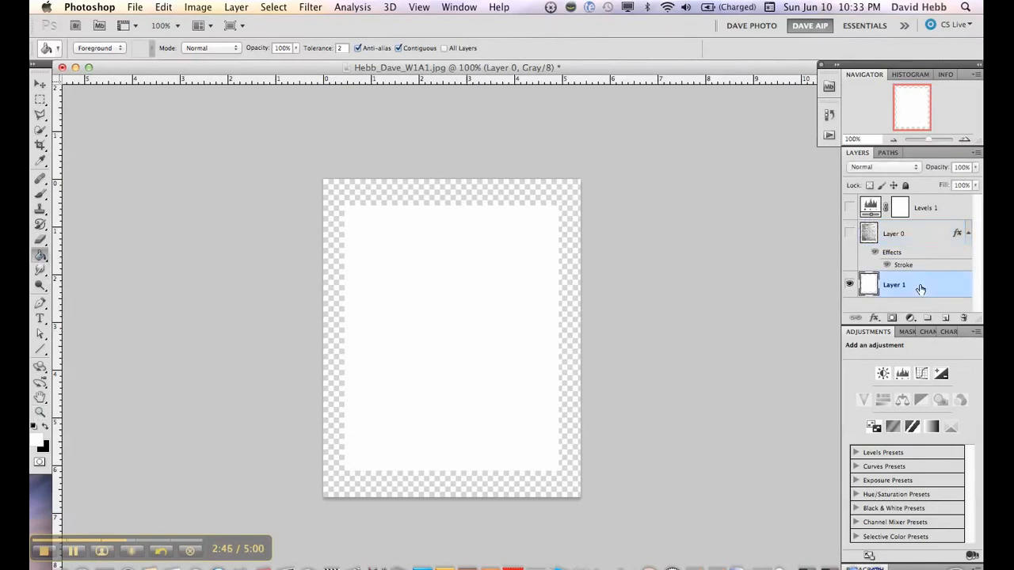
pyautogui.click(423, 194)
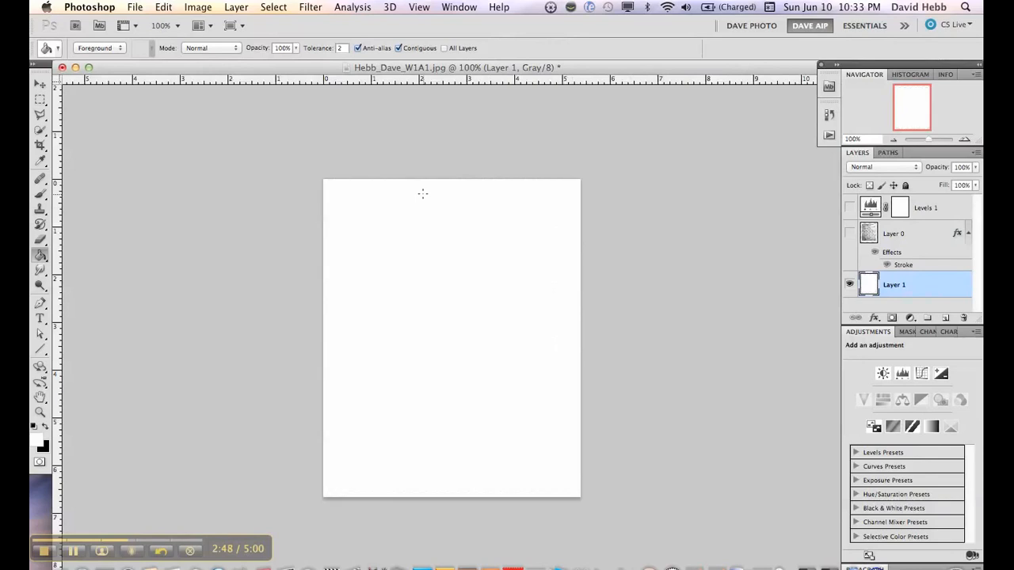
pyautogui.click(849, 233)
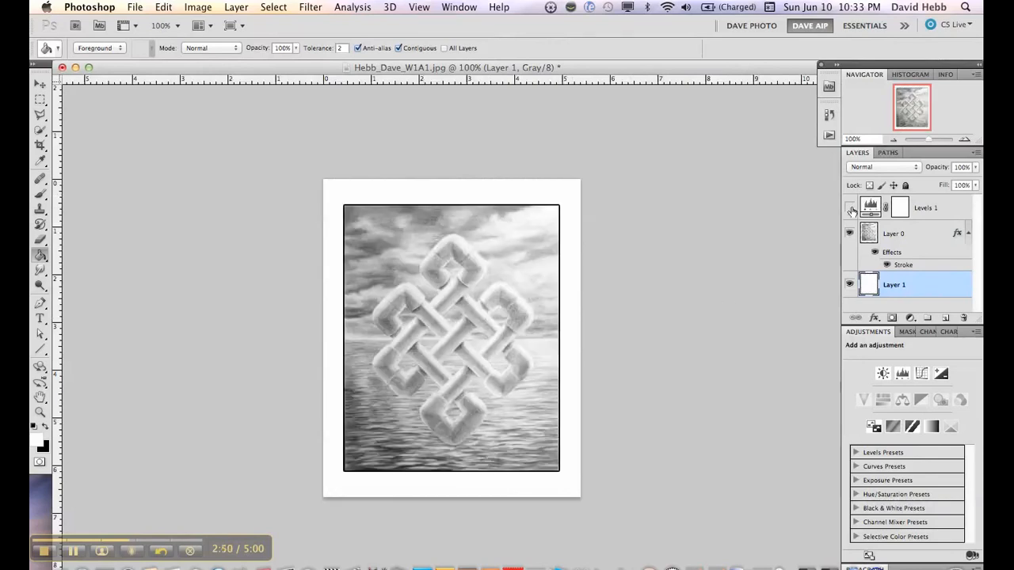
pyautogui.click(849, 207)
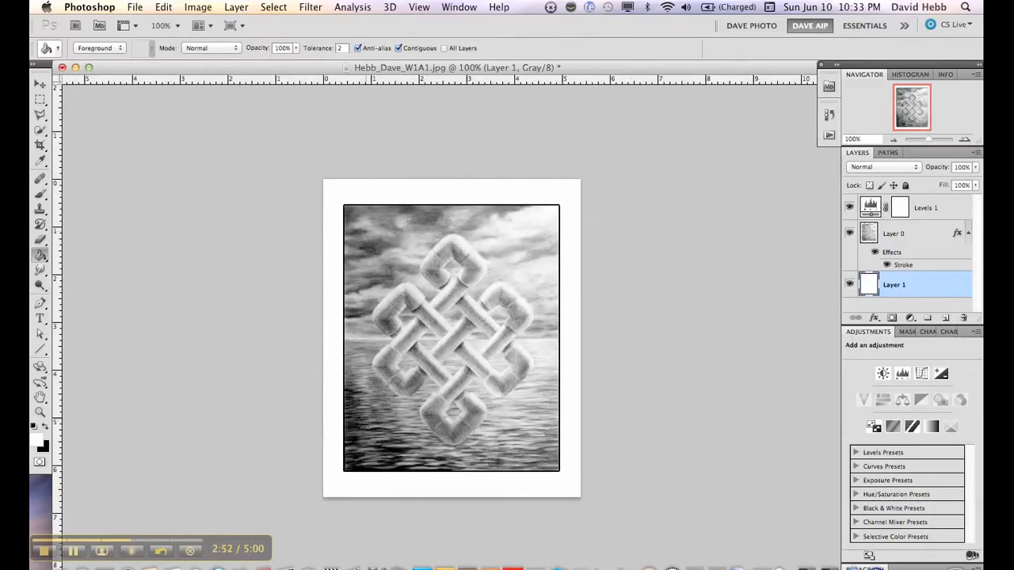
# Step: Set the white input level of the Levels 1 adjustment to 176
pyautogui.click(919, 212)
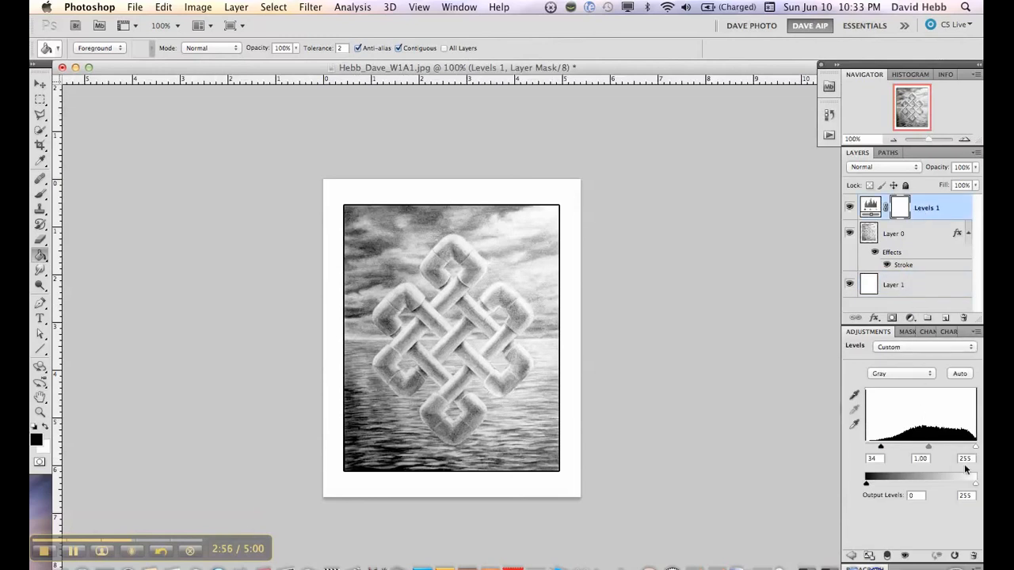
pyautogui.moveTo(974, 446); pyautogui.dragTo(941, 448)
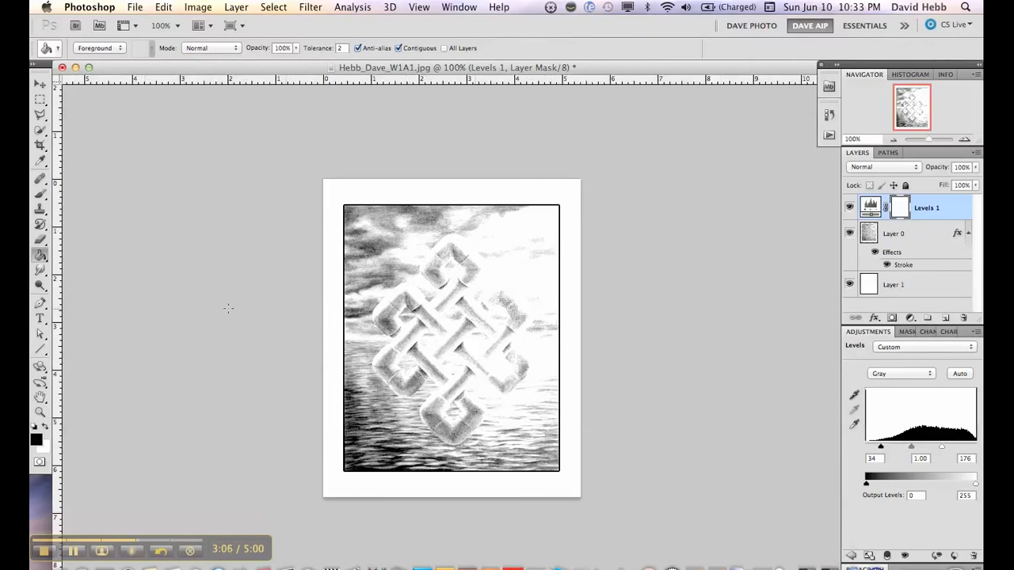
# Step: Start a new text layer in the white border below the drawing's lower-right corner, with the font set to Arial
pyautogui.click(39, 321)
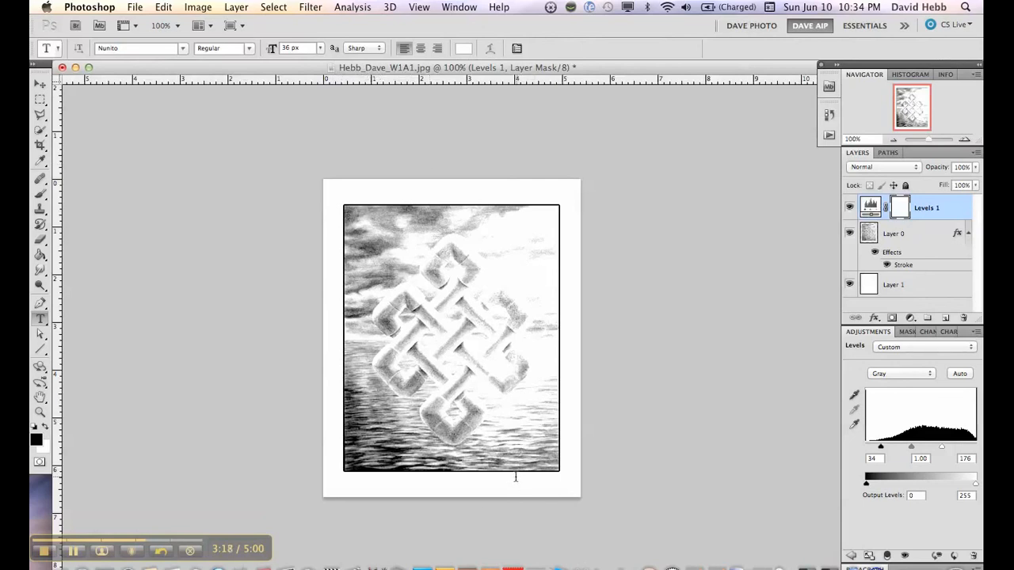
pyautogui.click(515, 477)
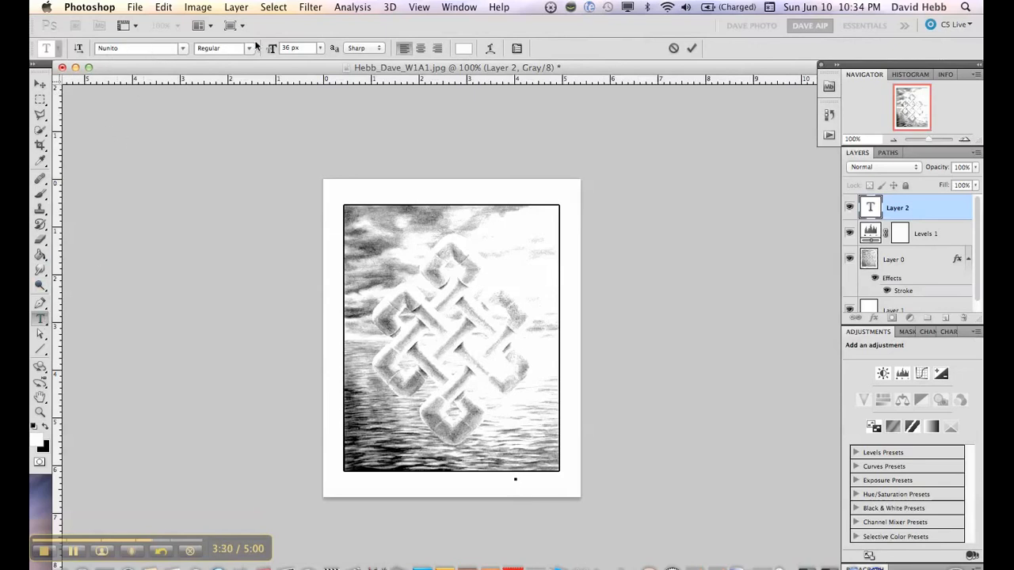
pyautogui.click(183, 49)
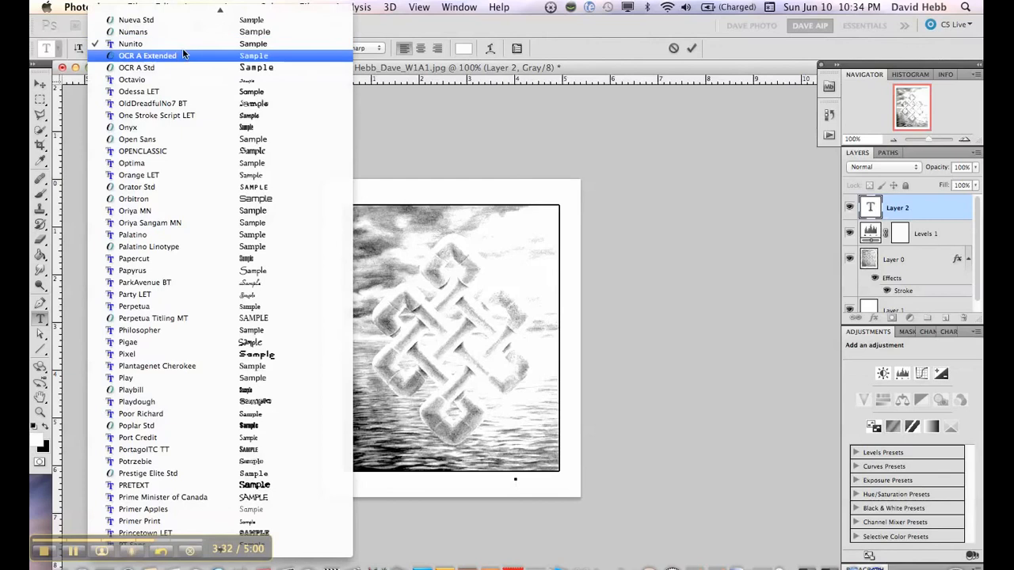
pyautogui.scroll(5, 171, 51)
pyautogui.scroll(15, 167, 55)
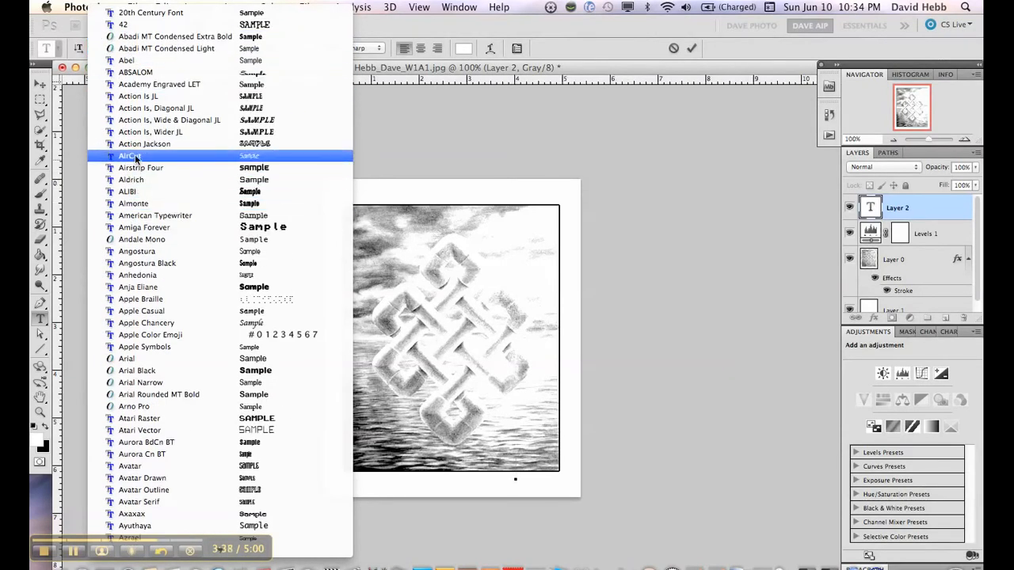
pyautogui.click(138, 359)
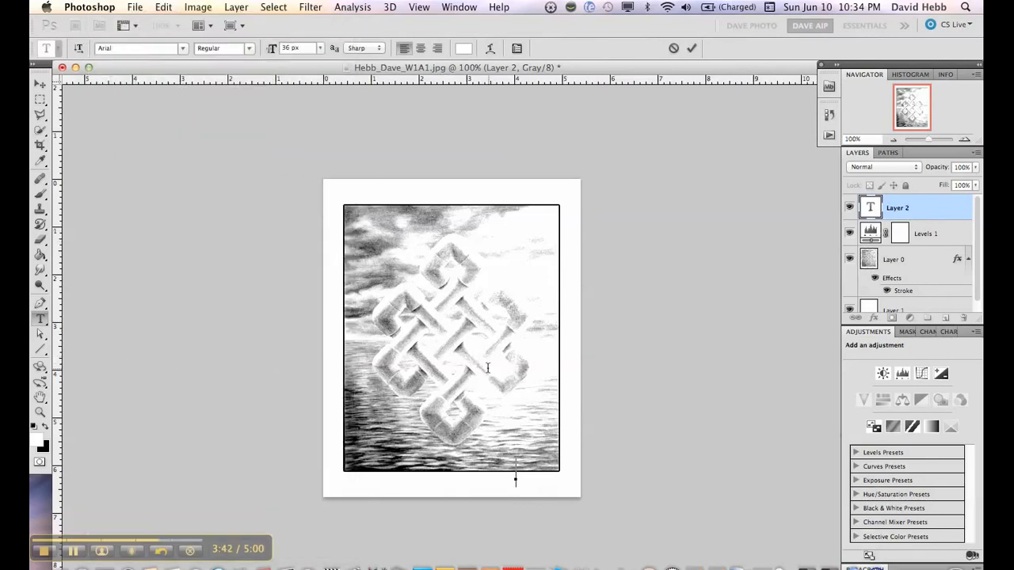
pyautogui.write('Dav')
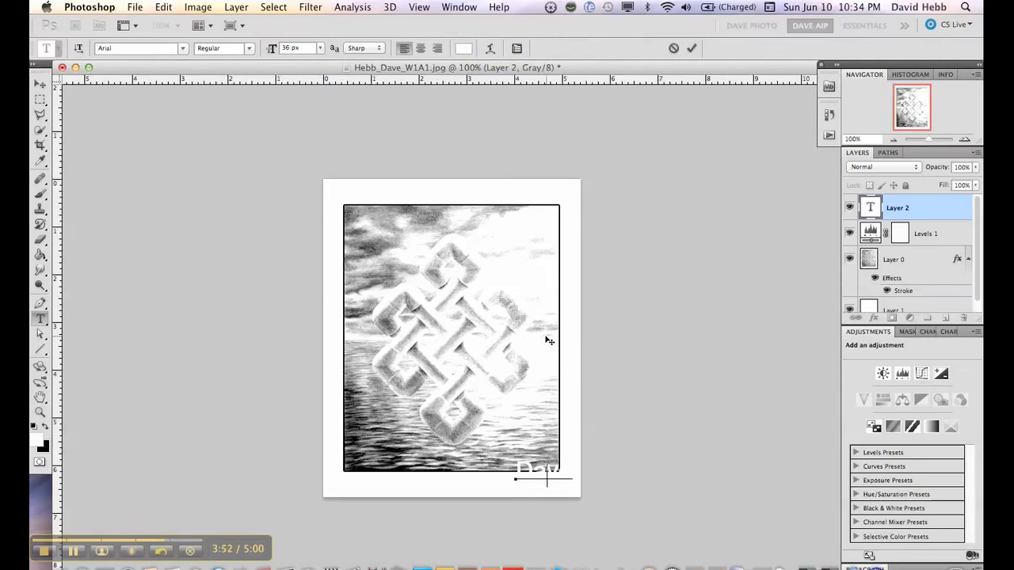
pyautogui.press('BackSpace')
pyautogui.press('BackSpace')
pyautogui.press('BackSpace')
# Step: Set the text color to black (000000) and enter the artist's full name
pyautogui.click(464, 49)
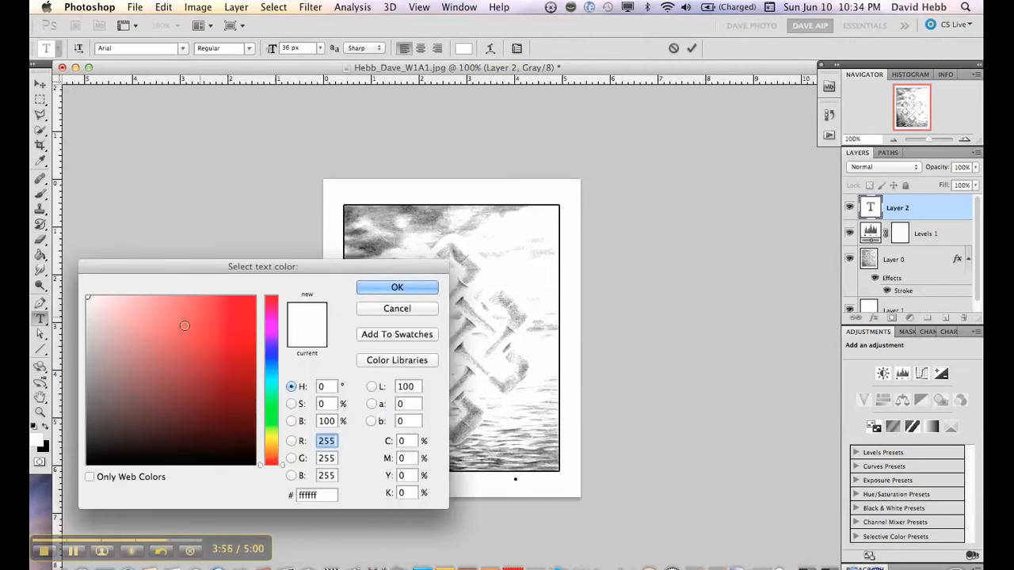
pyautogui.click(112, 377)
pyautogui.moveTo(104, 416); pyautogui.dragTo(87, 465)
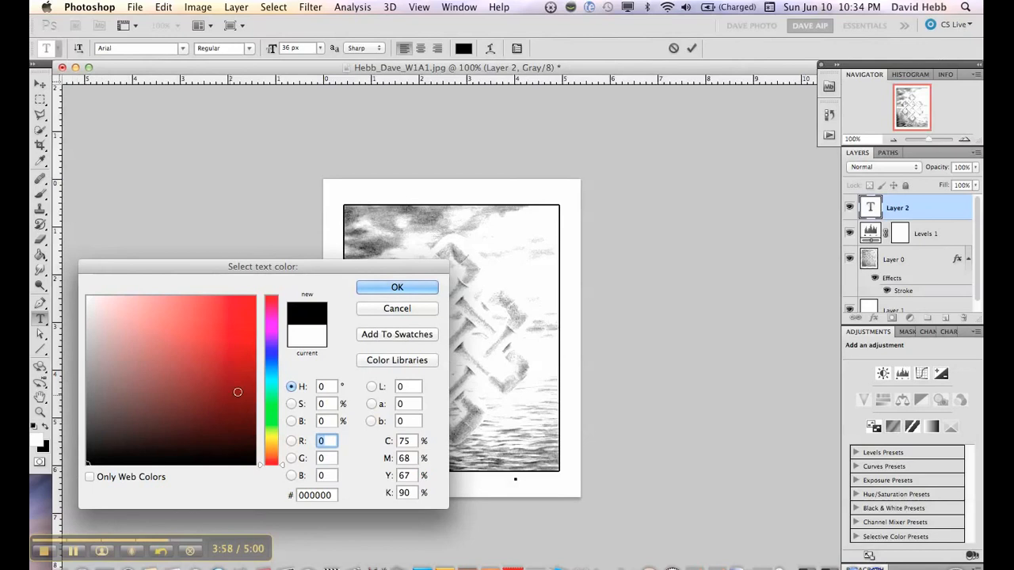
pyautogui.click(399, 287)
pyautogui.write('Dave')
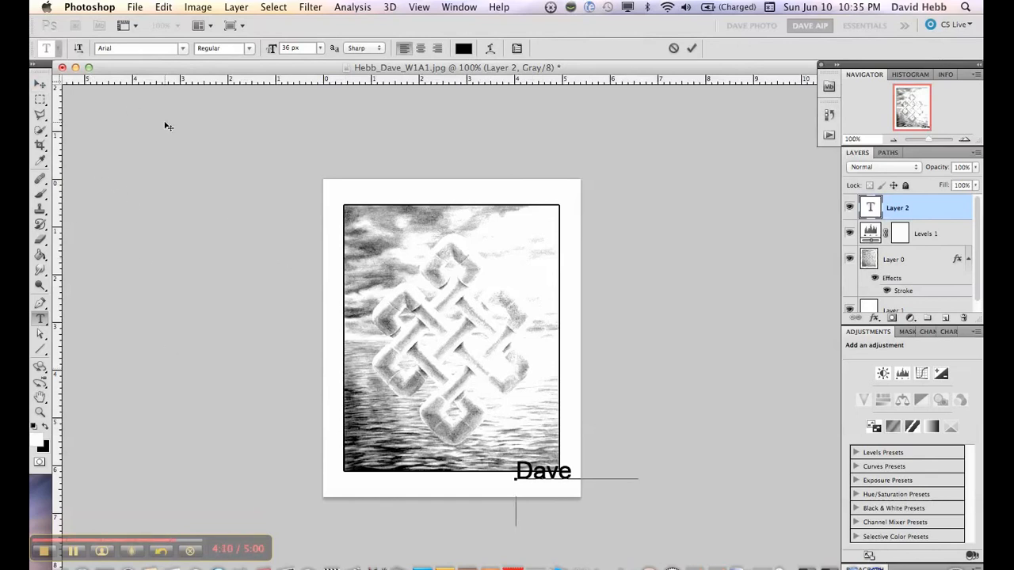
# Step: Set the artist name's font size to 12 px and position it just below the lower-right corner of the outlined drawing
pyautogui.click(40, 84)
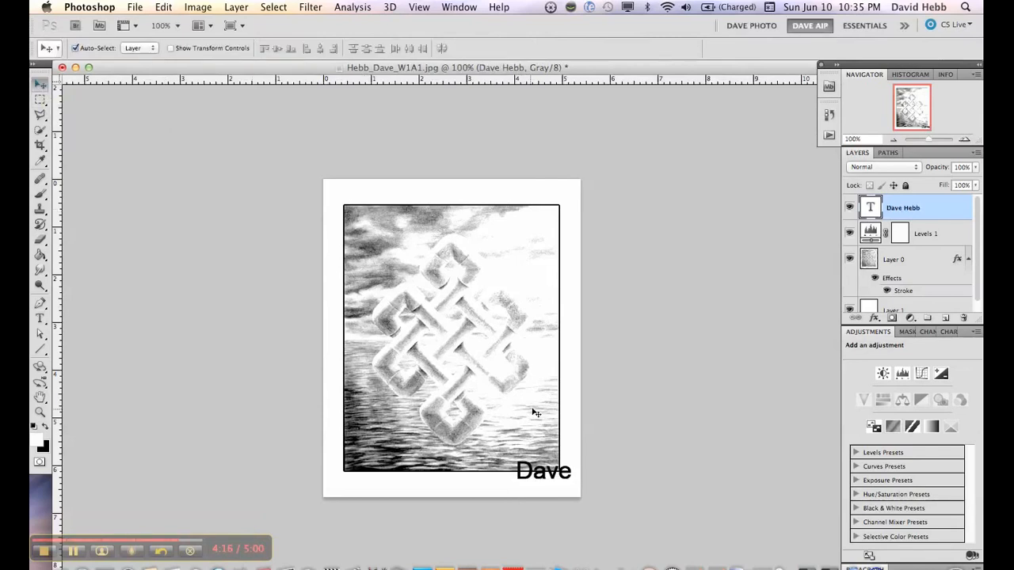
pyautogui.moveTo(527, 479); pyautogui.dragTo(463, 479)
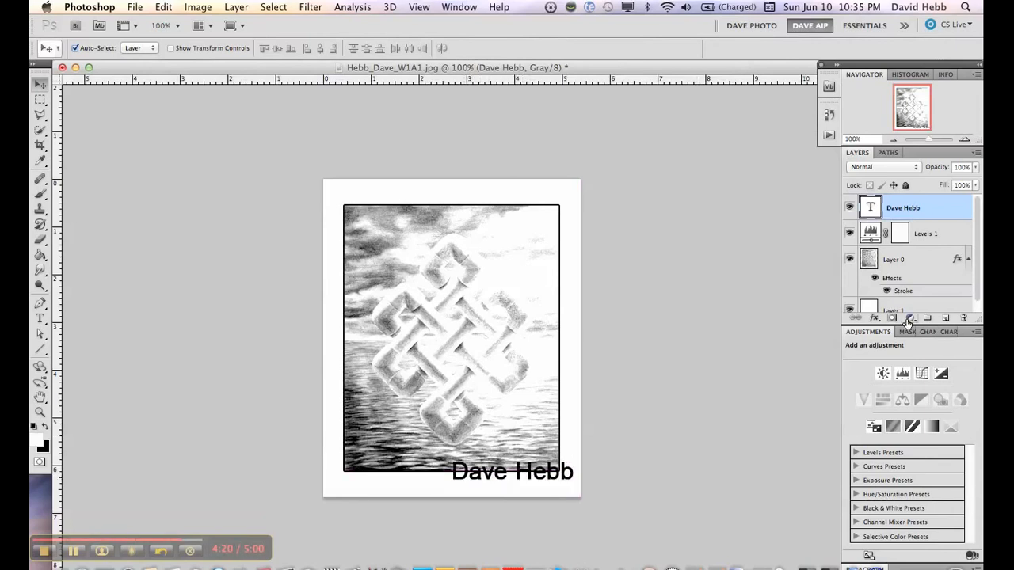
pyautogui.click(944, 331)
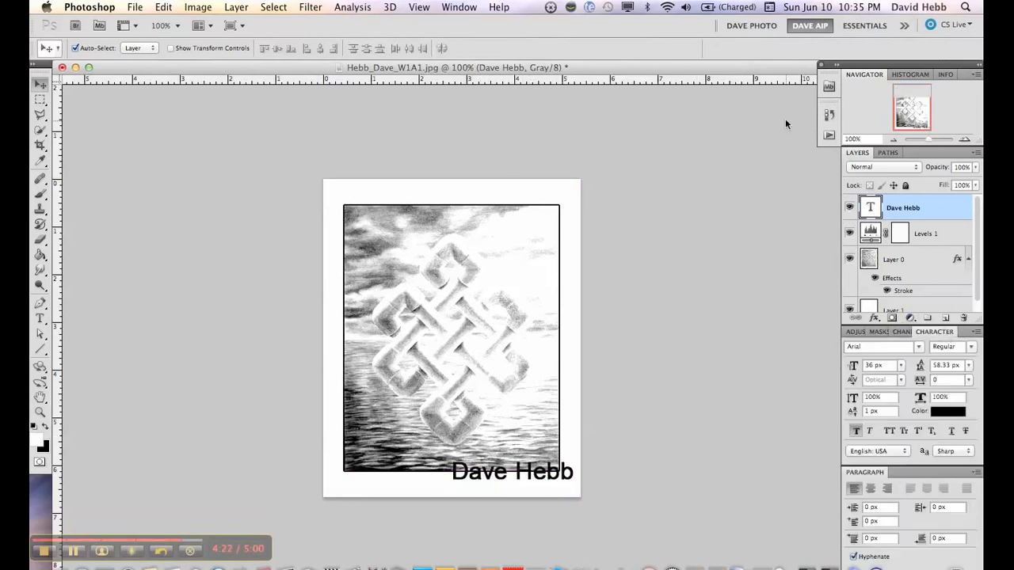
pyautogui.click(460, 7)
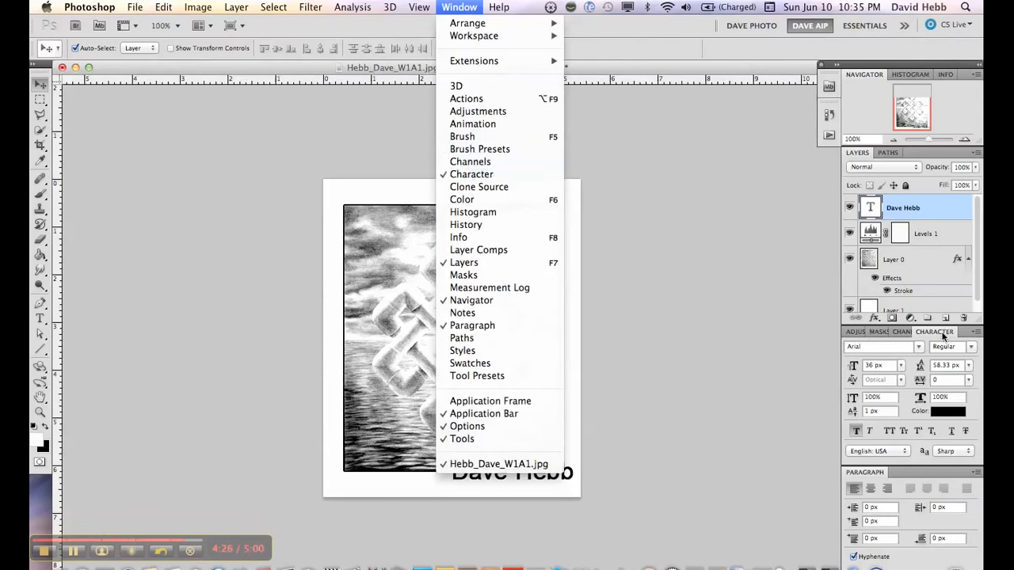
pyautogui.click(882, 368)
pyautogui.click(901, 366)
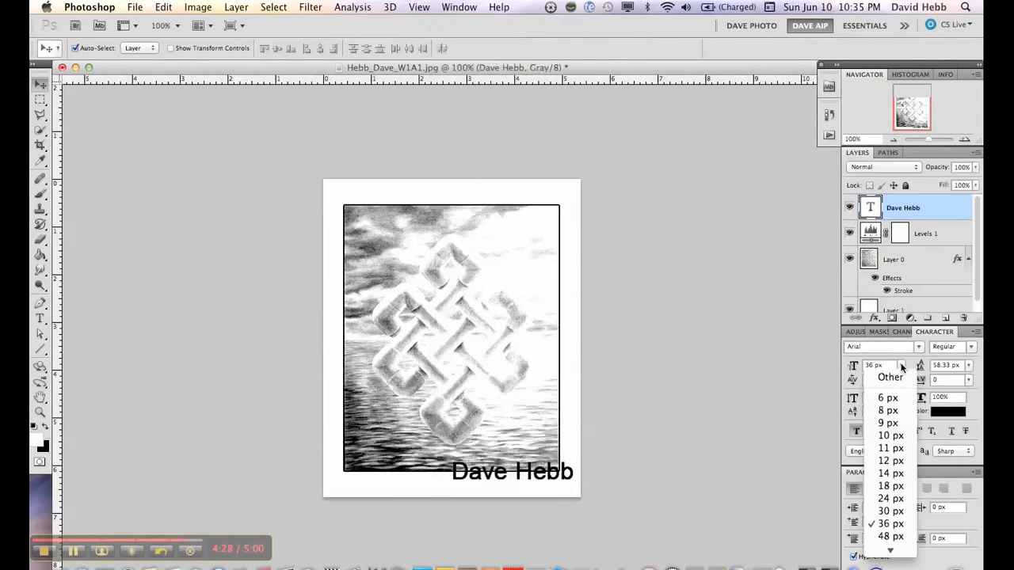
pyautogui.click(890, 461)
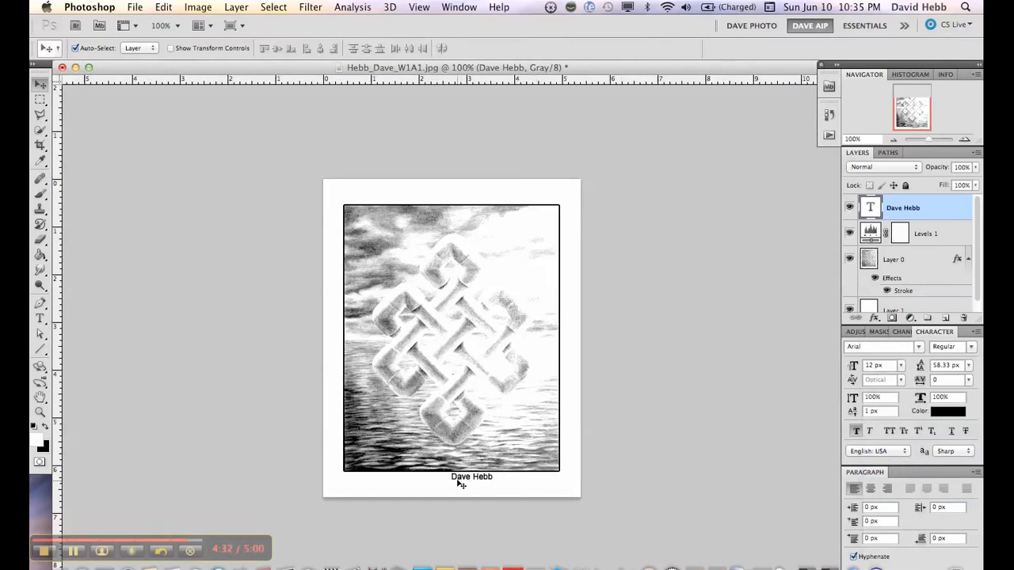
pyautogui.moveTo(468, 480); pyautogui.dragTo(523, 480)
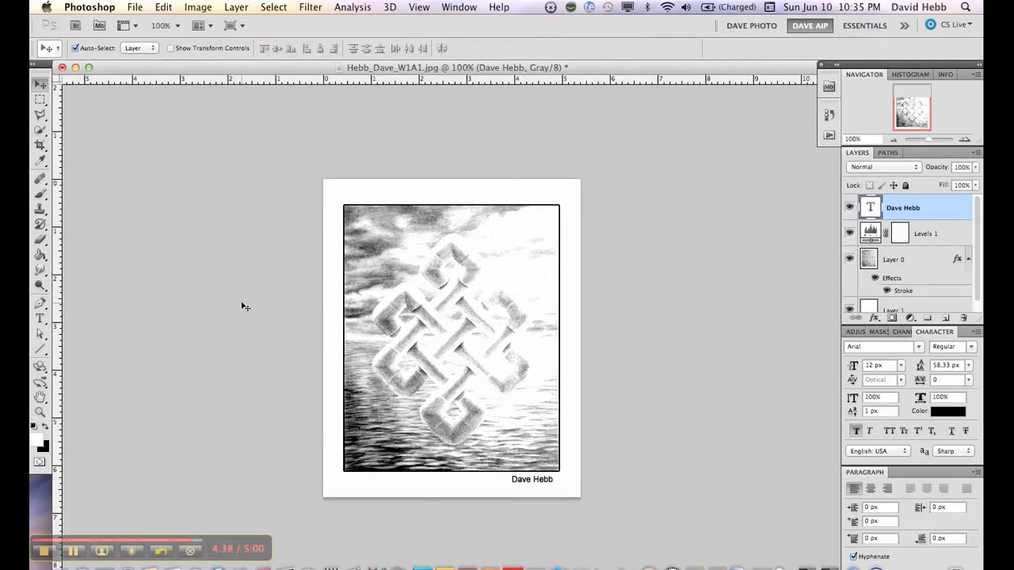
# Step: Open the artist name text for editing and set its leading to Auto
pyautogui.click(40, 317)
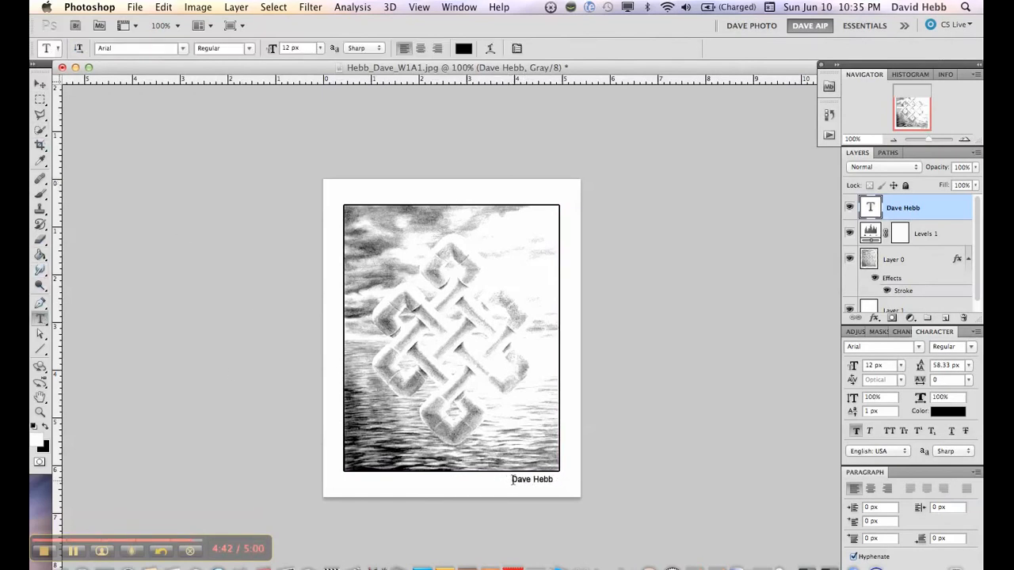
pyautogui.click(550, 479)
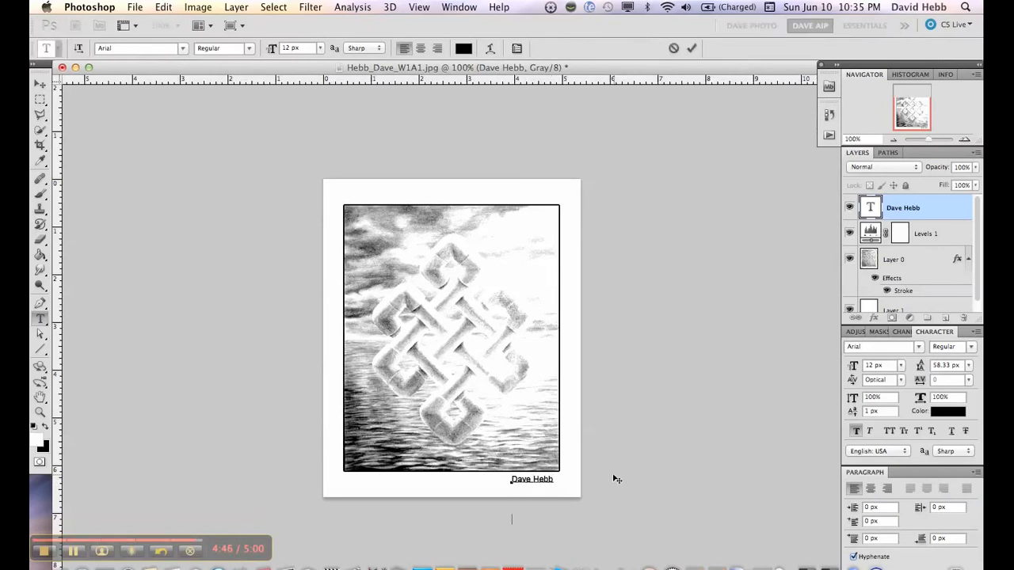
pyautogui.click(967, 366)
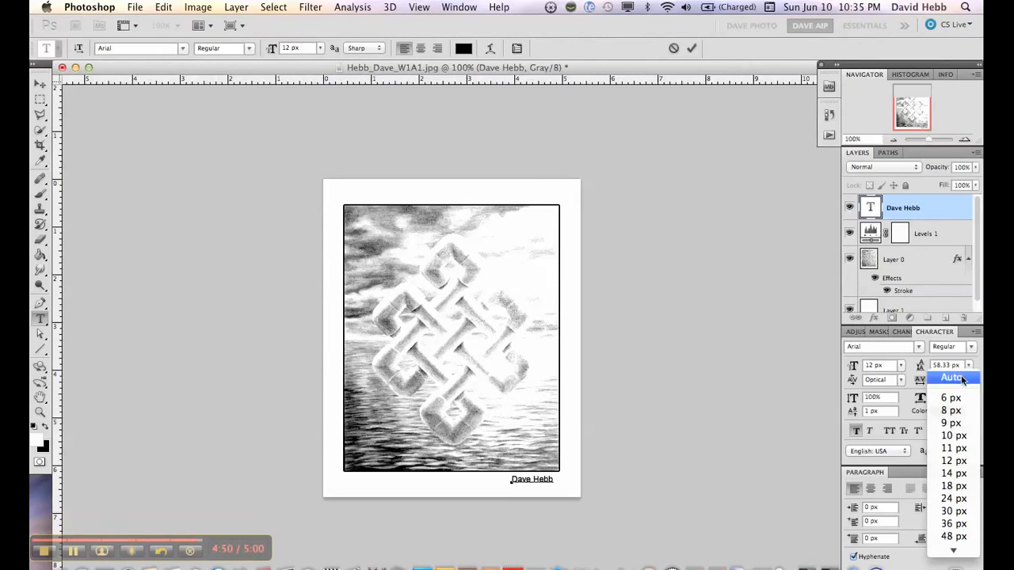
pyautogui.click(962, 379)
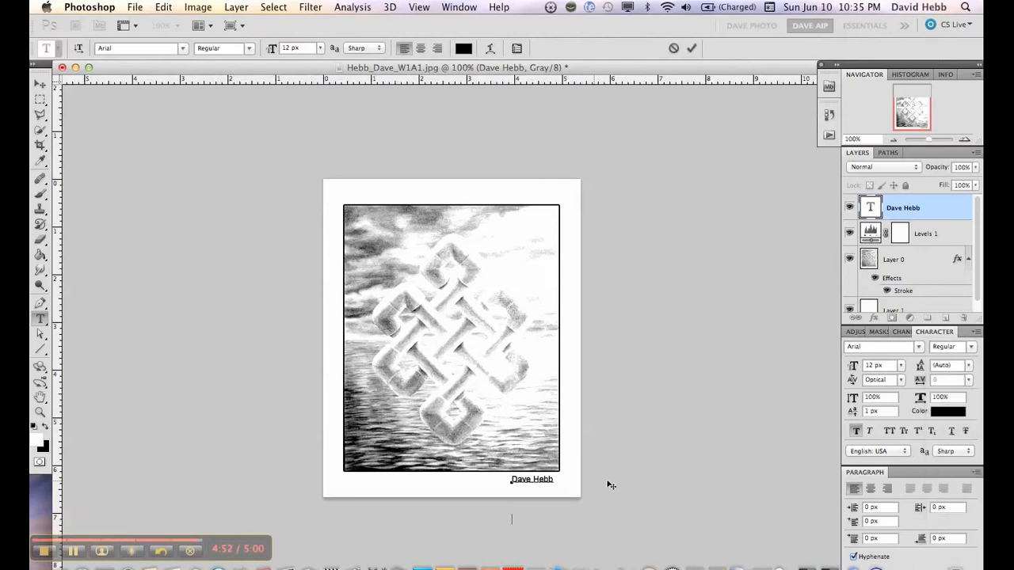
pyautogui.click(534, 498)
pyautogui.click(967, 365)
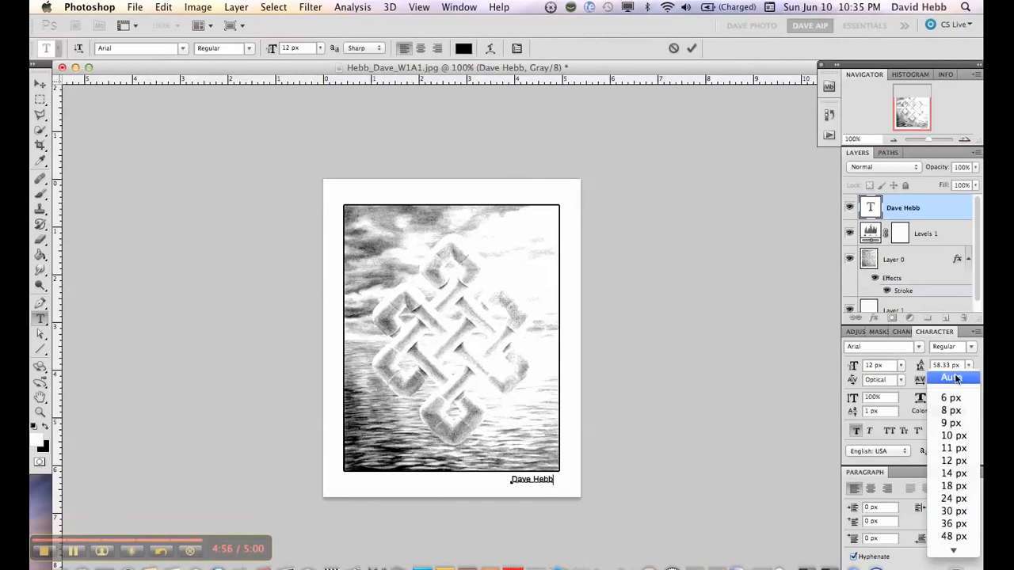
pyautogui.click(956, 373)
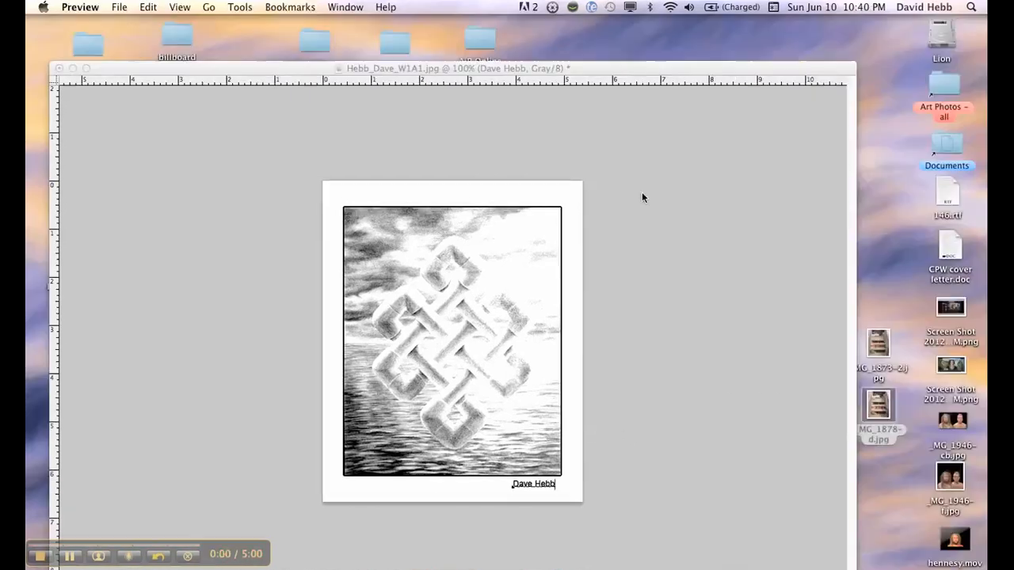
# Step: Add the lines "W1A1", "FND110 A01" and "SU 12" below the artist's name and commit the text
pyautogui.click(642, 197)
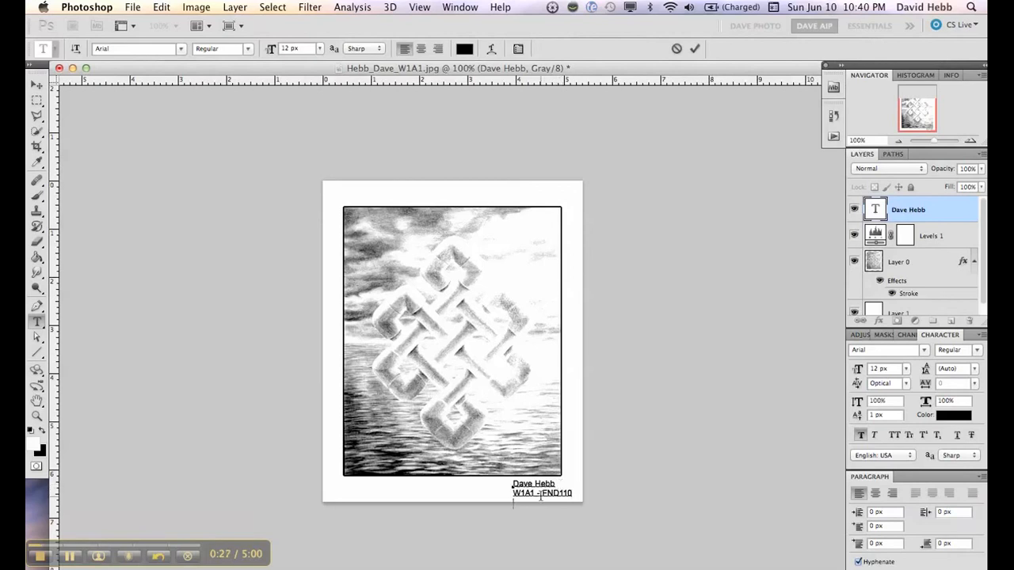
pyautogui.moveTo(537, 493); pyautogui.dragTo(542, 494)
pyautogui.press('Return')
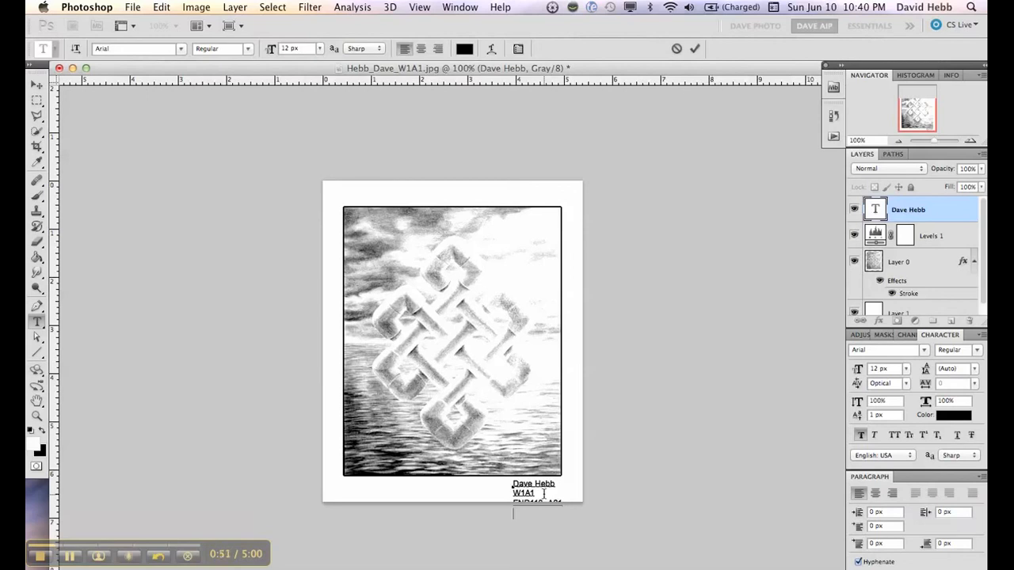
pyautogui.write('6')
pyautogui.click(36, 84)
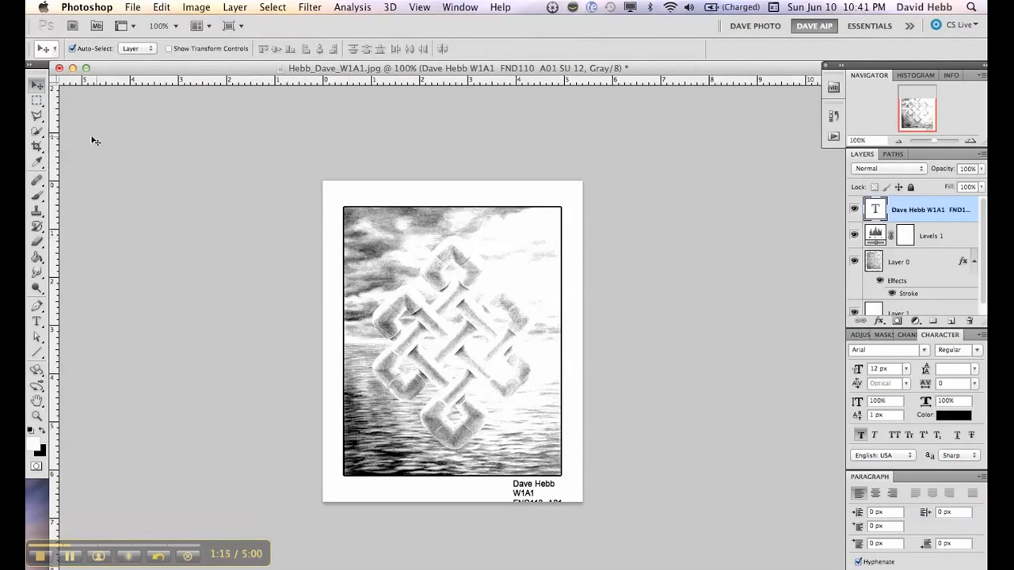
# Step: Extend the canvas downward with the Crop tool so that all four caption lines fit inside it
pyautogui.click(36, 147)
pyautogui.moveTo(311, 148); pyautogui.dragTo(590, 510)
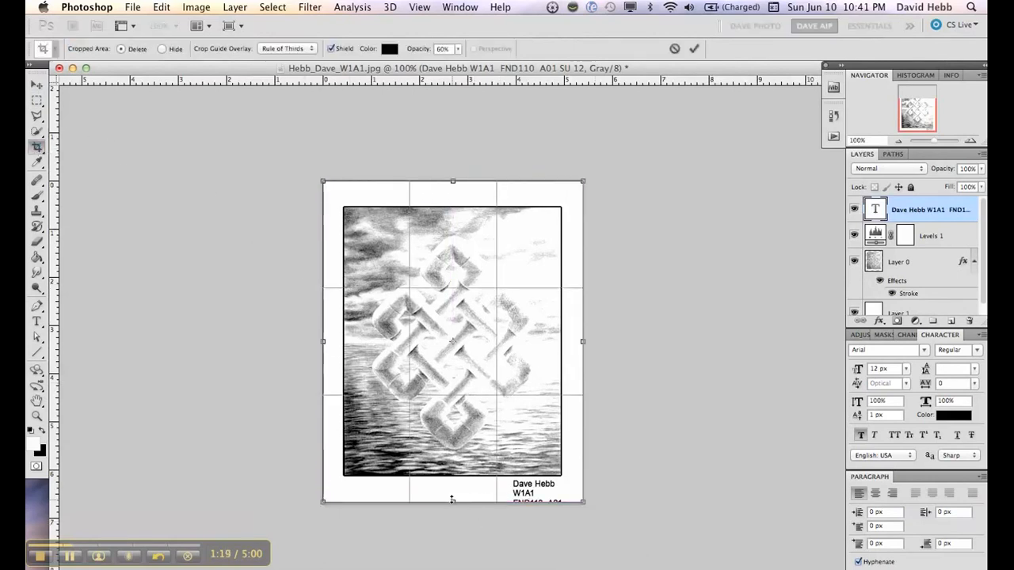
pyautogui.moveTo(453, 501); pyautogui.dragTo(452, 522)
pyautogui.press('Return')
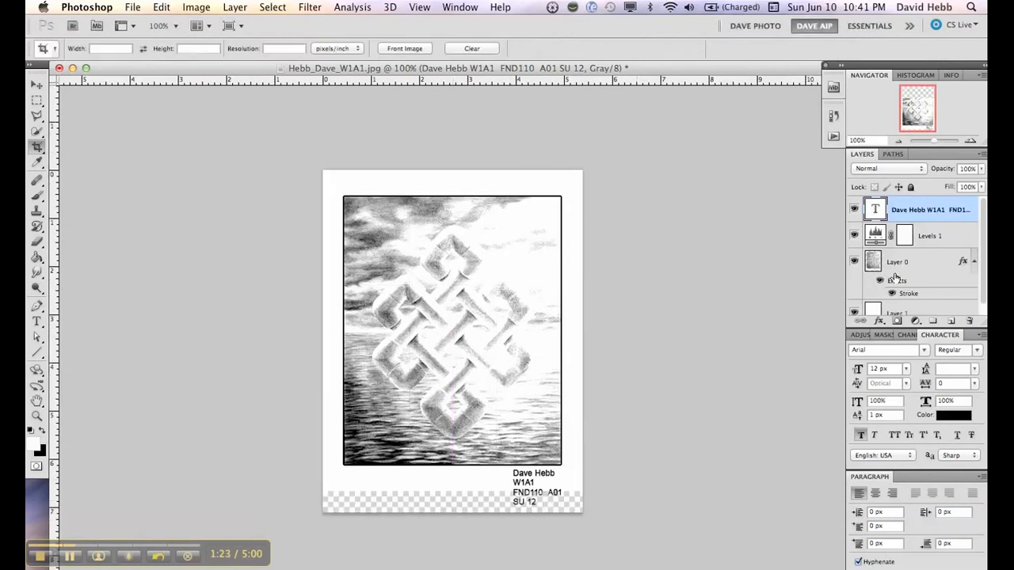
# Step: Fill the transparent strip at the bottom of Layer 1 with white using the Paint Bucket
pyautogui.click(927, 311)
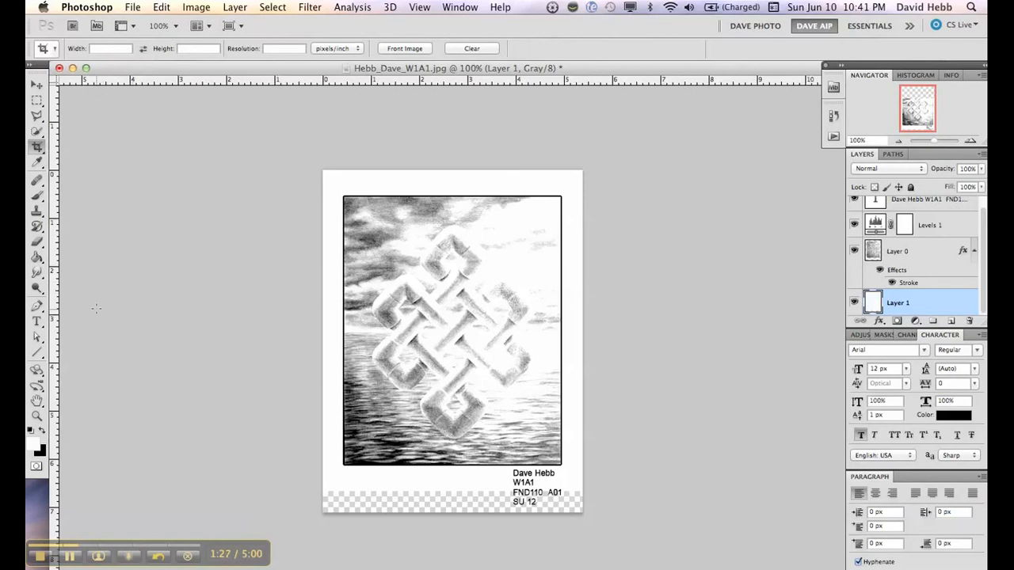
pyautogui.click(36, 258)
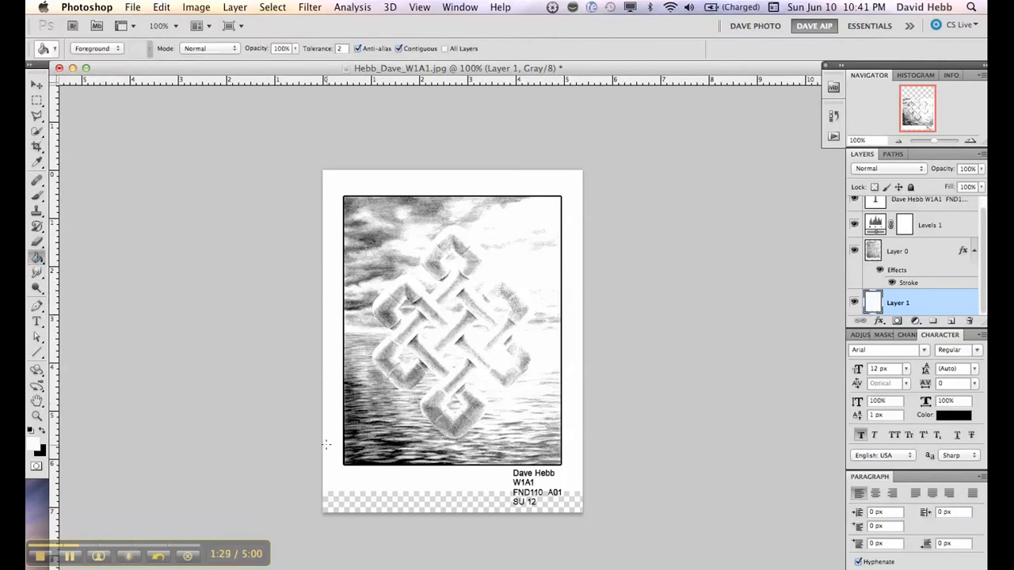
pyautogui.click(351, 502)
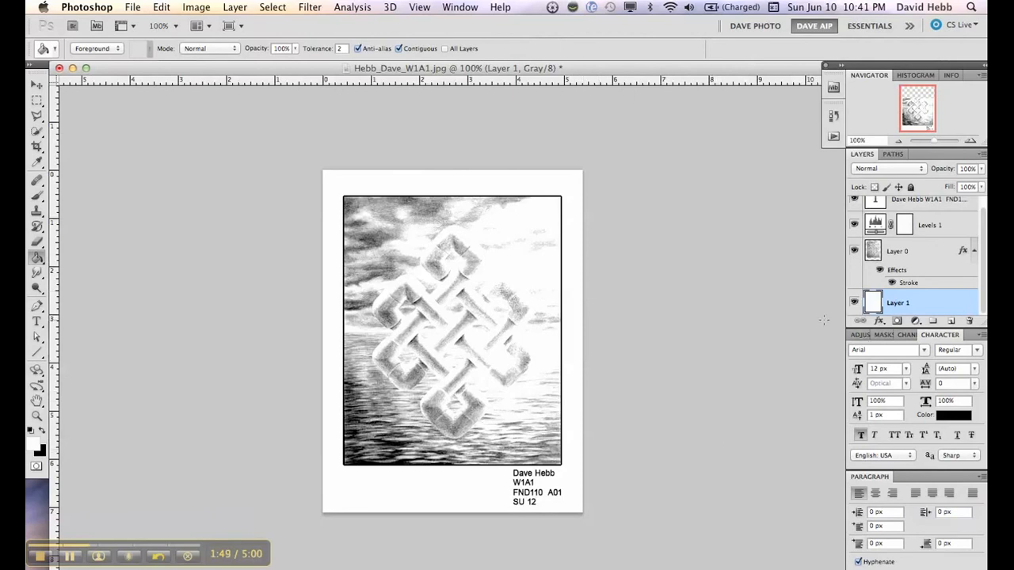
# Step: Set the Levels 1 adjustment layer's black input level to 28 and its white input level to 232
pyautogui.click(935, 238)
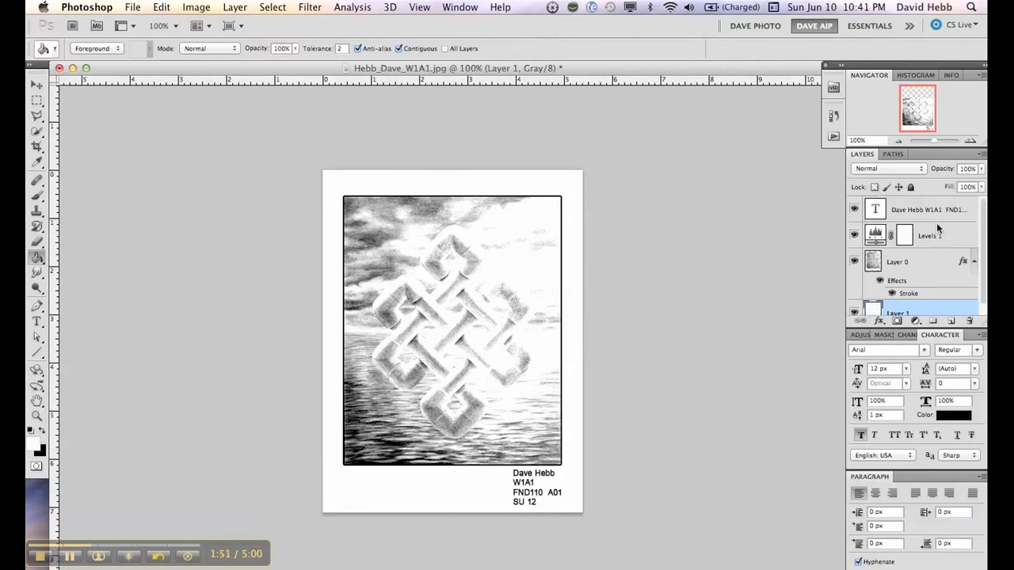
pyautogui.click(874, 235)
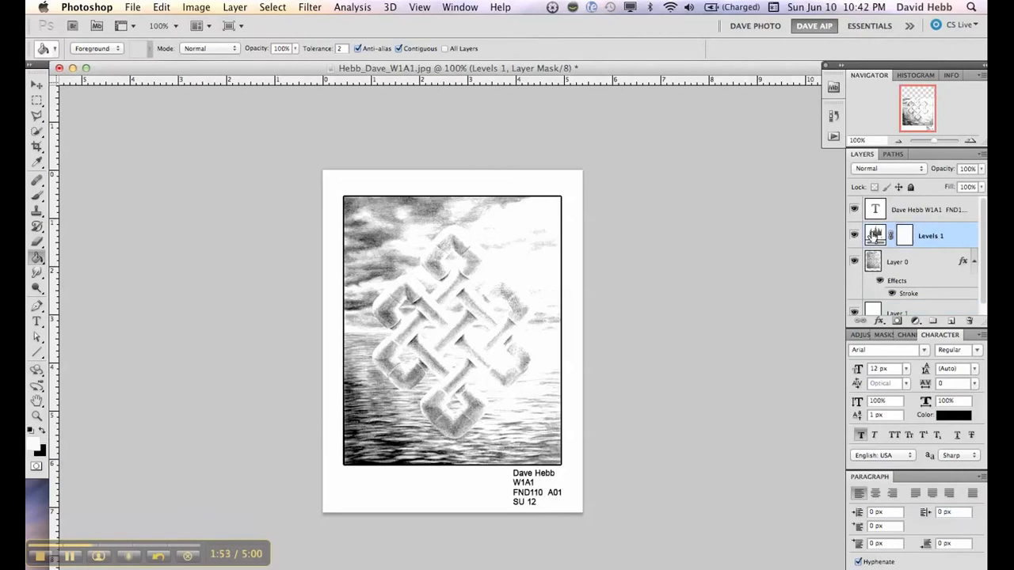
pyautogui.click(852, 338)
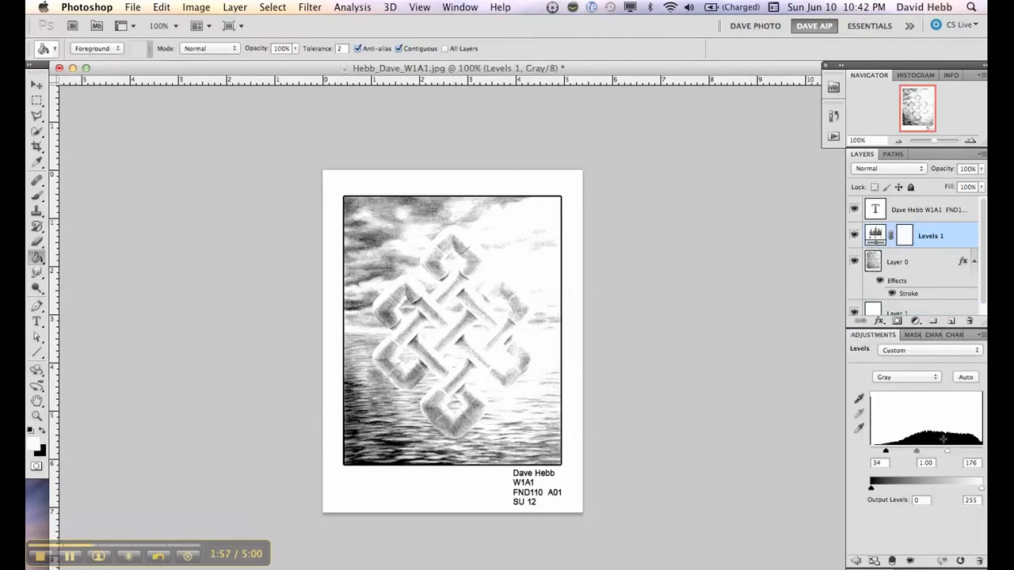
pyautogui.moveTo(947, 451); pyautogui.dragTo(971, 452)
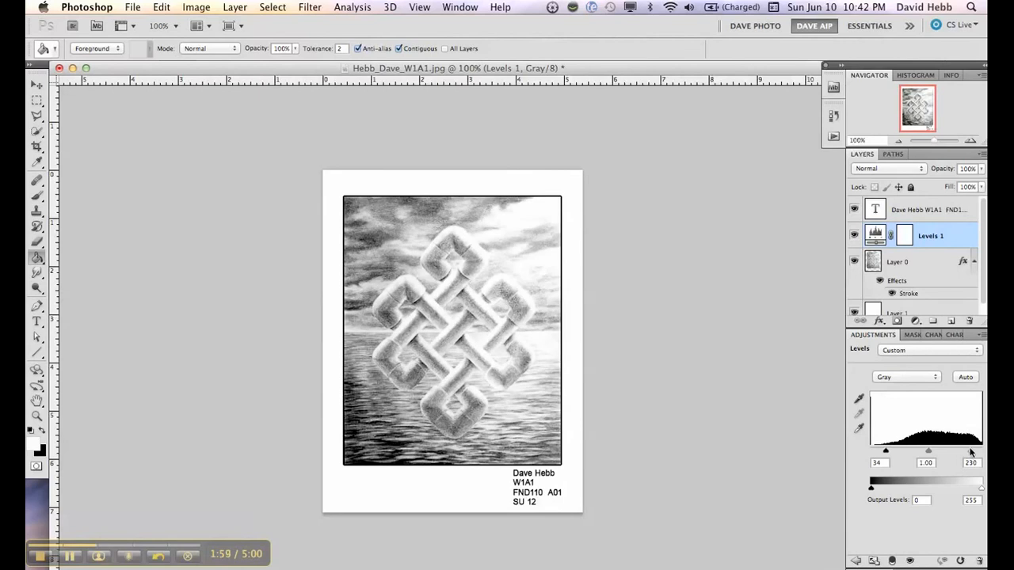
pyautogui.moveTo(885, 452)
pyautogui.mouseDown()
pyautogui.moveTo(903, 453)
pyautogui.moveTo(875, 453)
pyautogui.moveTo(884, 453)
pyautogui.mouseUp()
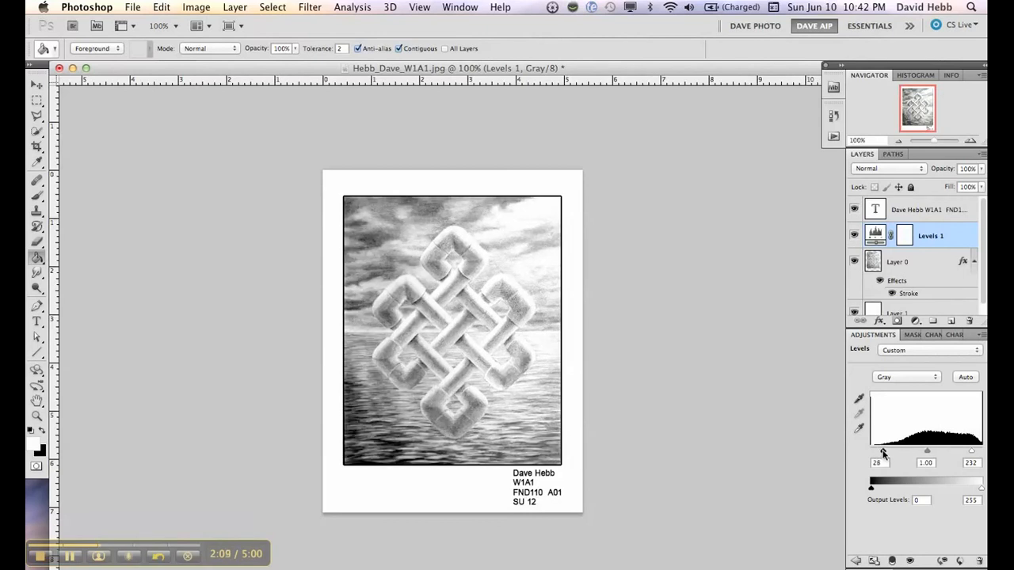
# Step: Set the Levels 1 adjustment layer's white input level to 246 and switch to the Move tool
pyautogui.moveTo(974, 453); pyautogui.dragTo(931, 453)
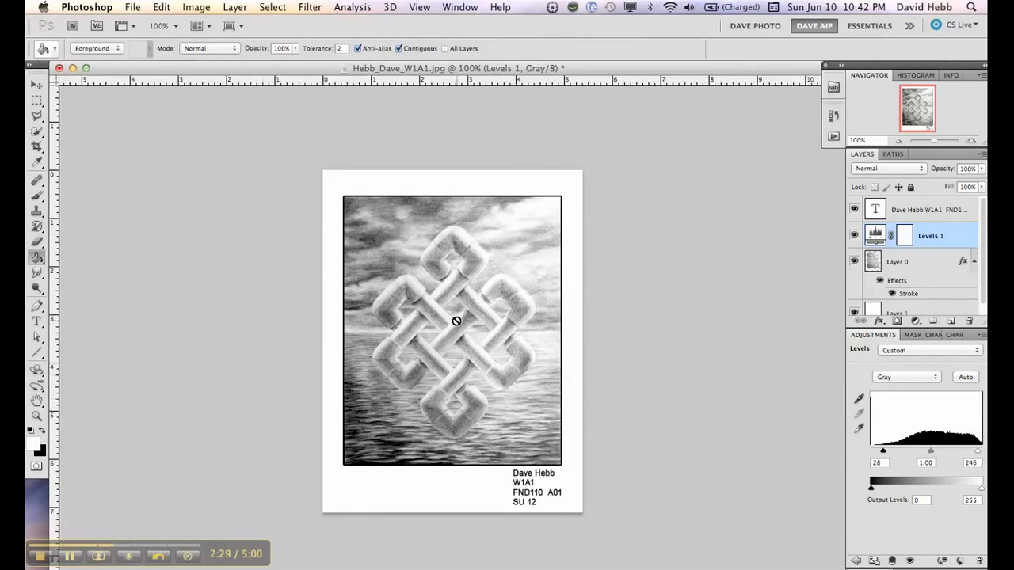
pyautogui.click(43, 86)
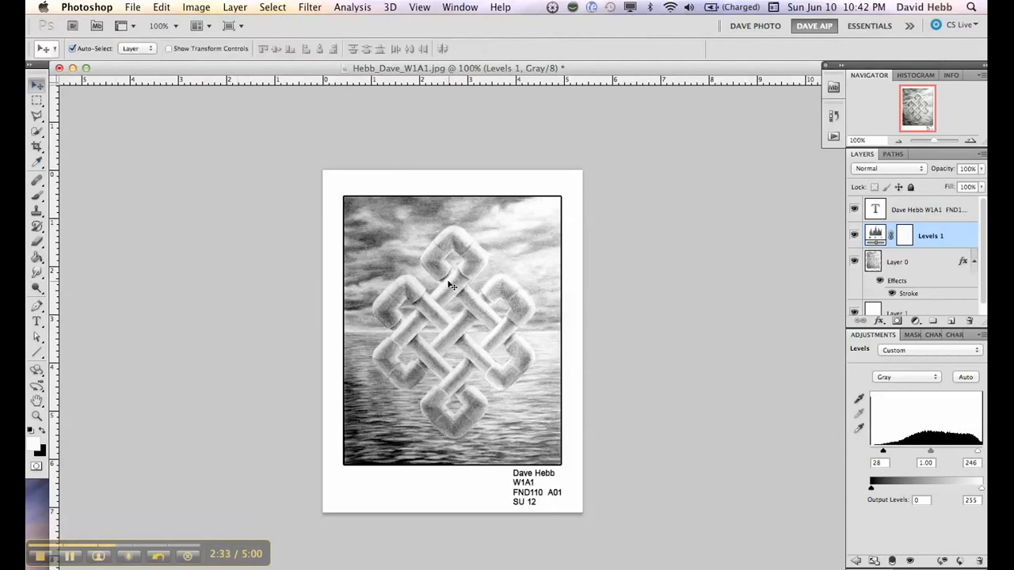
# Step: Start a Save for Web & Devices export of the image in JPEG format at Maximum quality
pyautogui.click(135, 7)
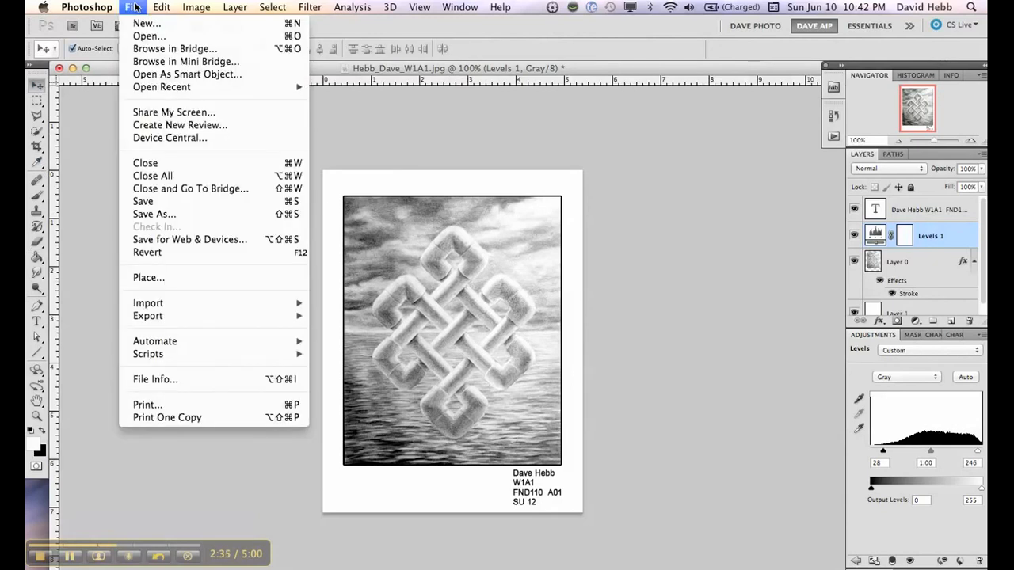
pyautogui.click(167, 238)
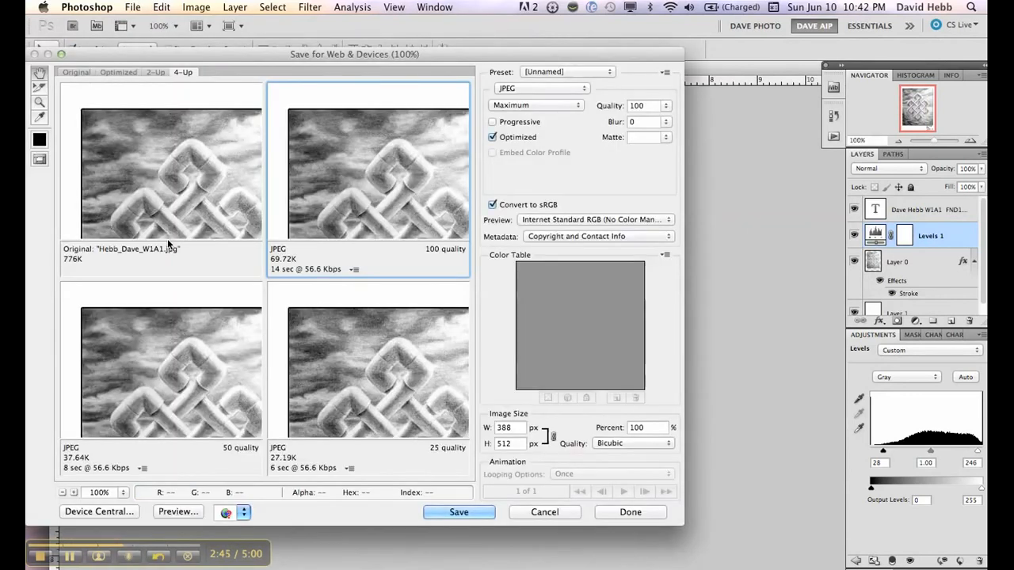
pyautogui.click(552, 73)
pyautogui.click(550, 74)
pyautogui.click(550, 73)
pyautogui.click(550, 73)
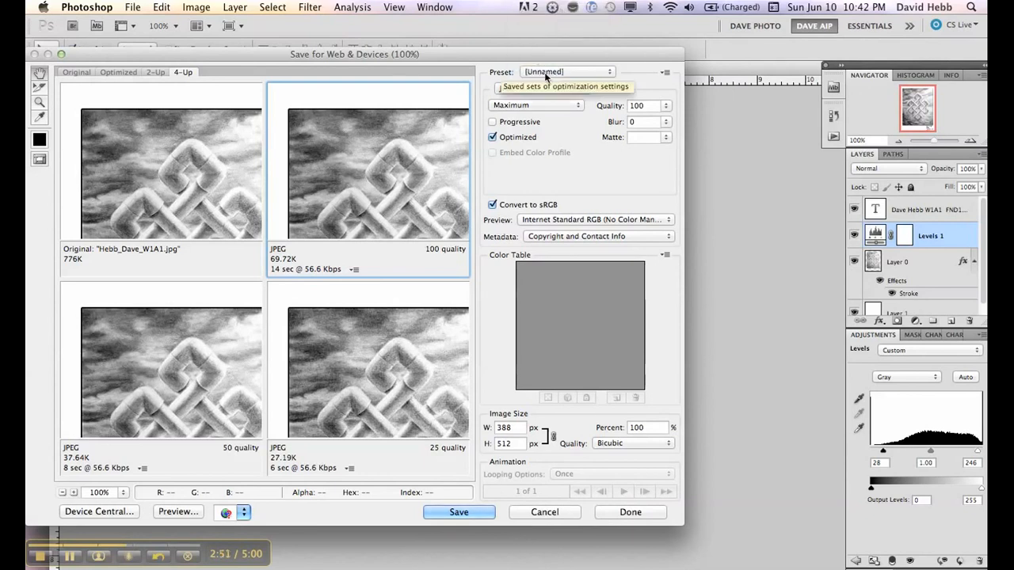
pyautogui.click(539, 90)
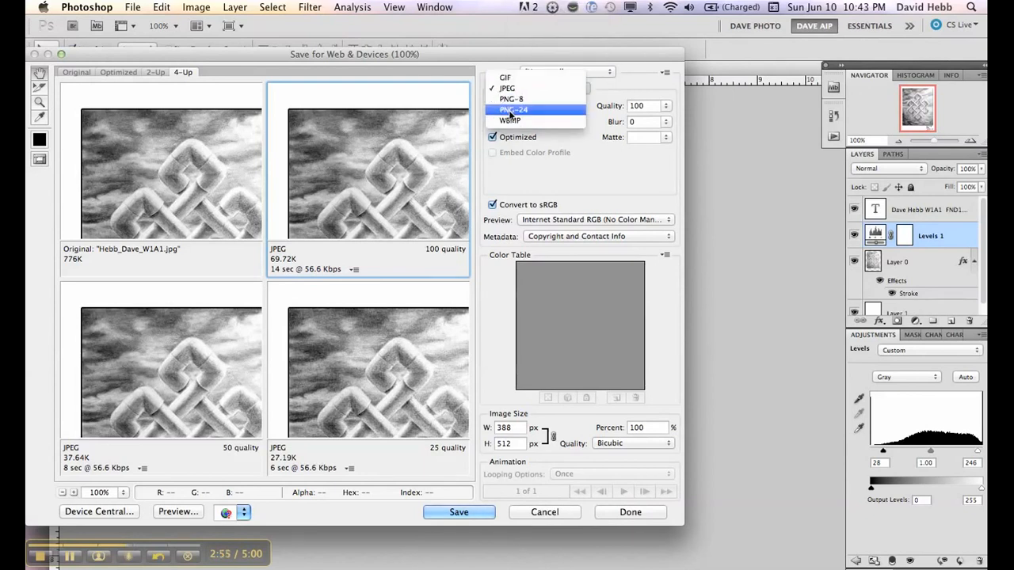
pyautogui.click(512, 89)
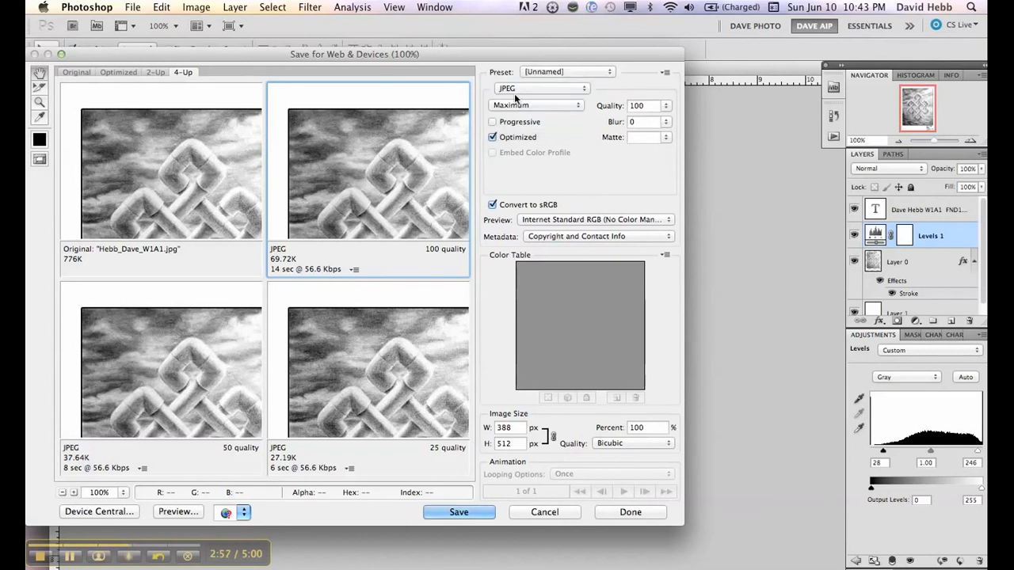
pyautogui.click(519, 106)
pyautogui.click(519, 106)
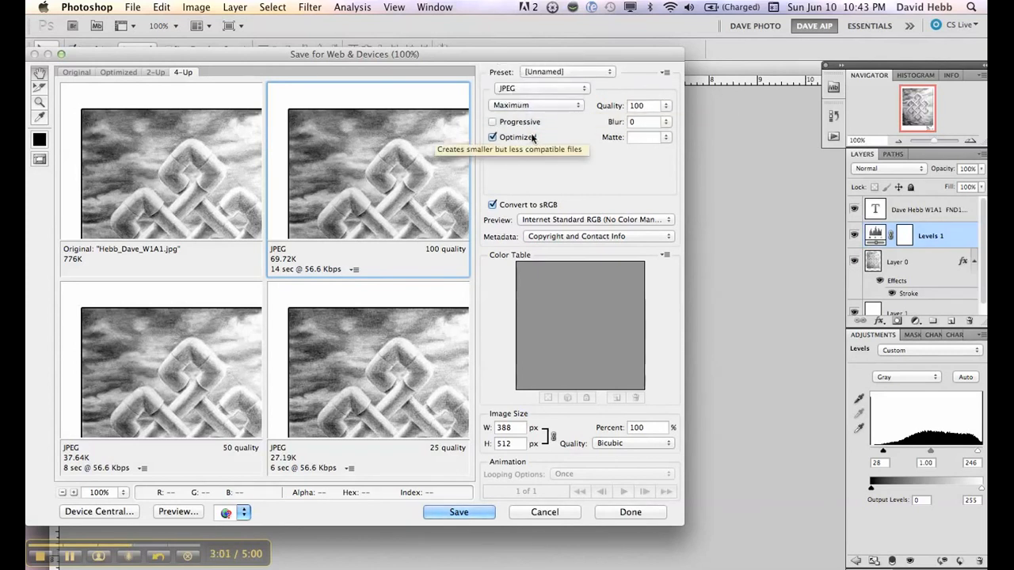
# Step: Compare the JPEG's file size with the Optimized option off and on, leaving Optimized enabled
pyautogui.click(492, 137)
pyautogui.click(490, 137)
pyautogui.click(493, 137)
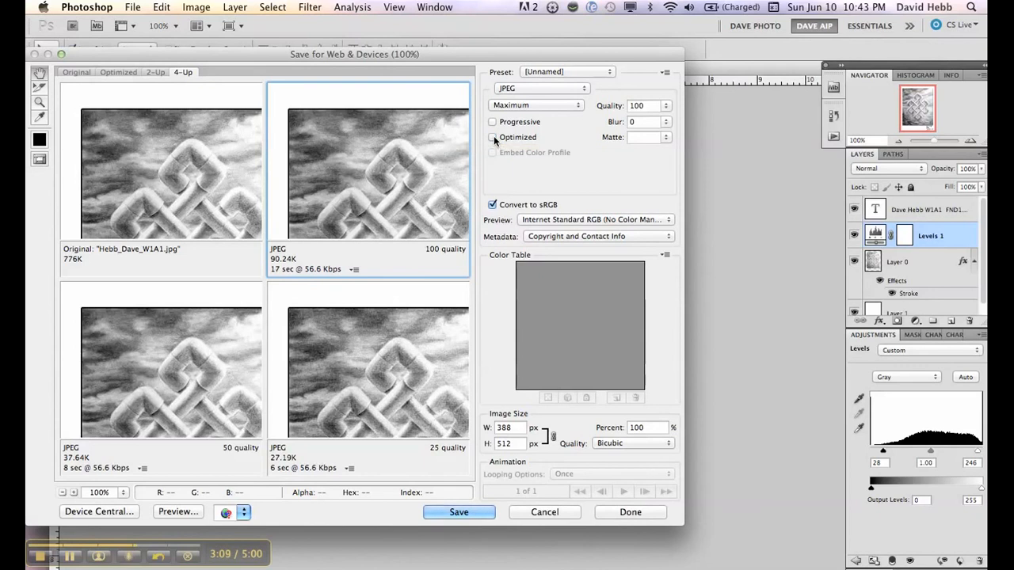
pyautogui.click(492, 137)
# Step: Save the optimized JPEG to the Desktop, adding "_2" after "W1A1" in its file name
pyautogui.click(458, 511)
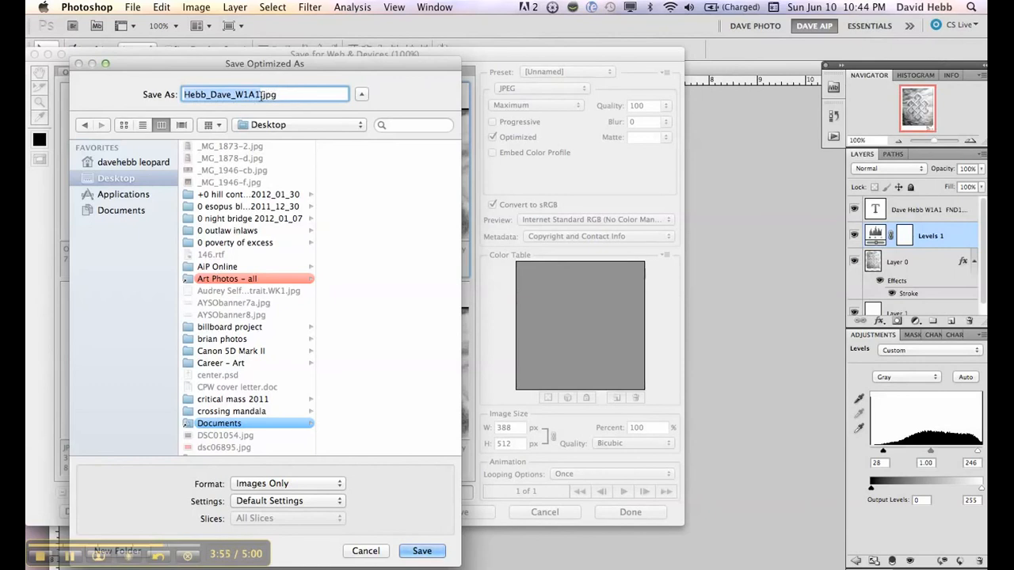
pyautogui.click(263, 95)
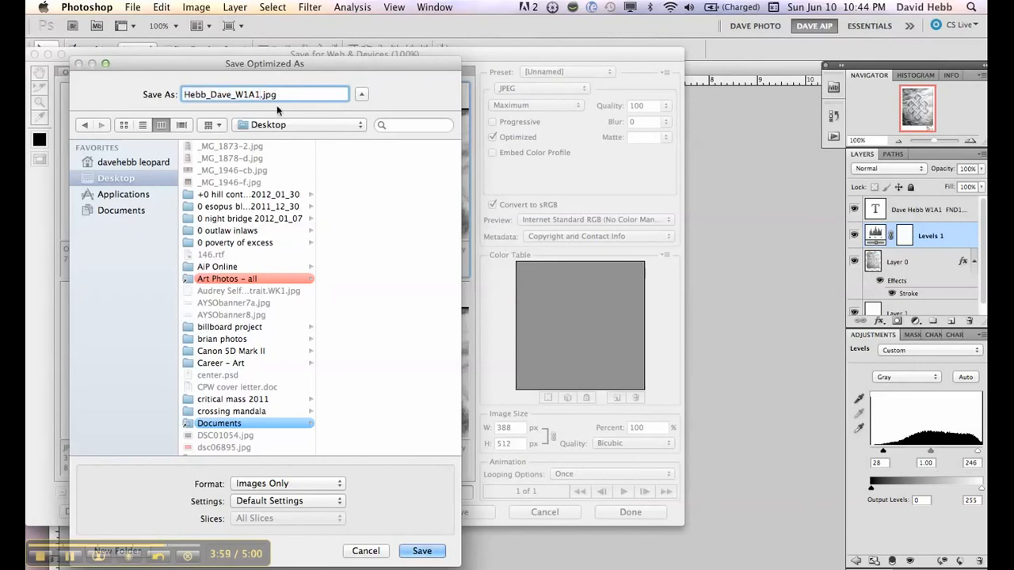
pyautogui.write('_2')
pyautogui.click(422, 550)
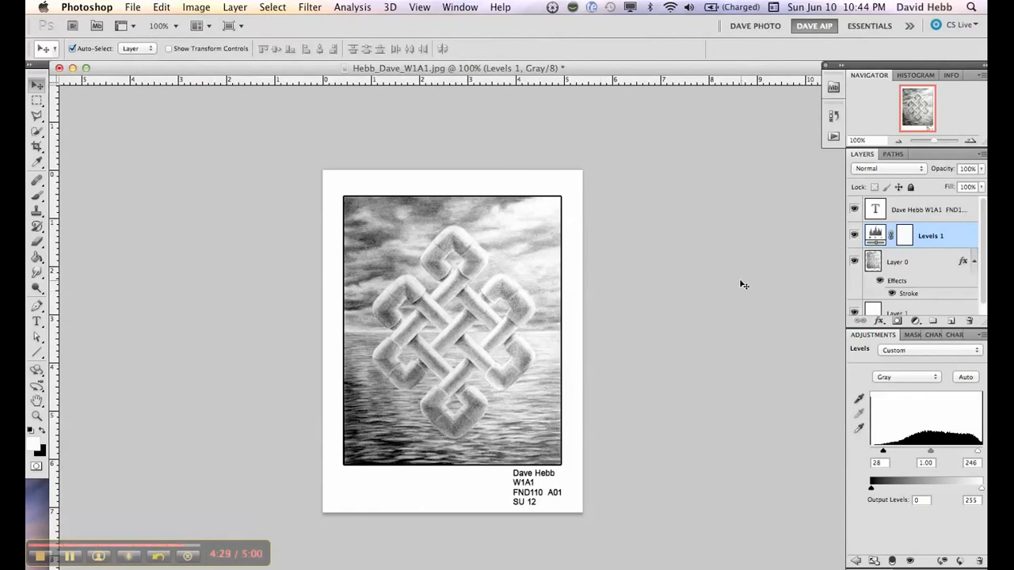
# Step: Move the caption text layer below Layer 0 so that it sits directly above Layer 1
pyautogui.scroll(-1, 871, 269)
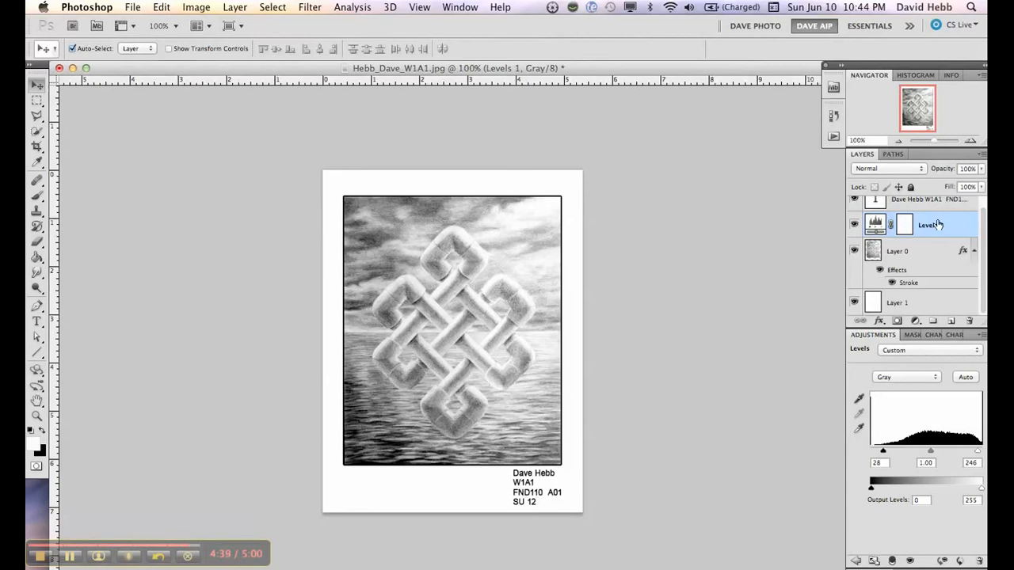
pyautogui.scroll(1, 937, 228)
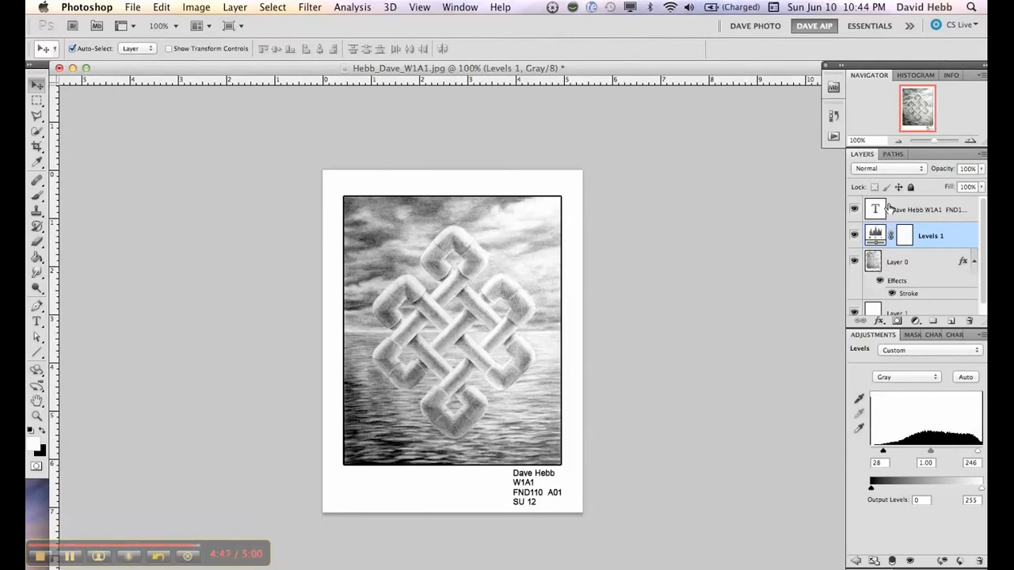
pyautogui.moveTo(890, 210); pyautogui.dragTo(928, 273)
pyautogui.scroll(-1, 966, 290)
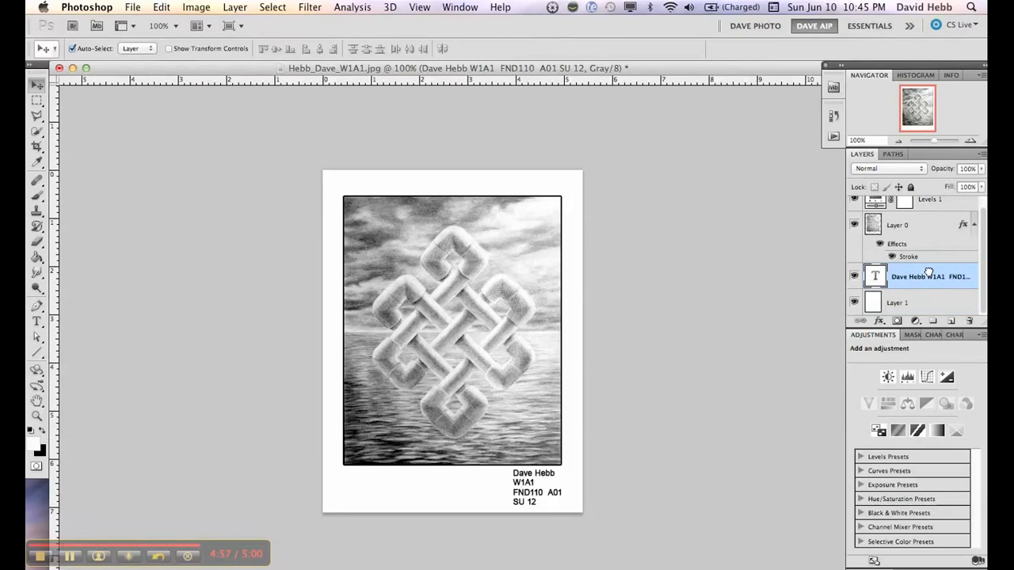